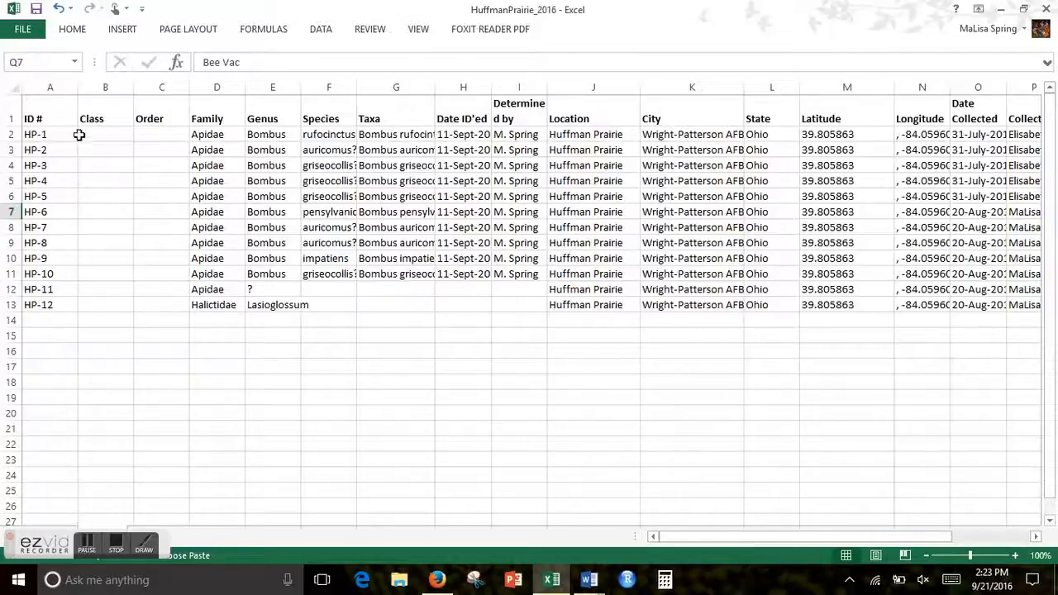
Review the ID #, Location, City, State, Latitude, Longitude, Date Collected, Collector and Collection method columns of the specimen sheet.
{"action": "left_click", "coordinate": [48, 86]}
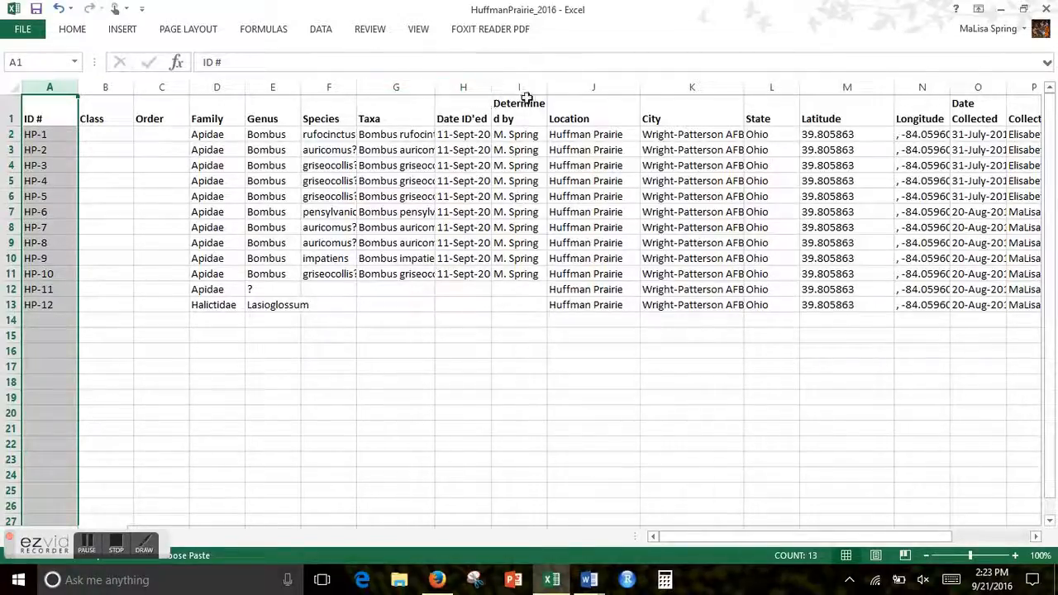
{"action": "left_click", "coordinate": [593, 87]}
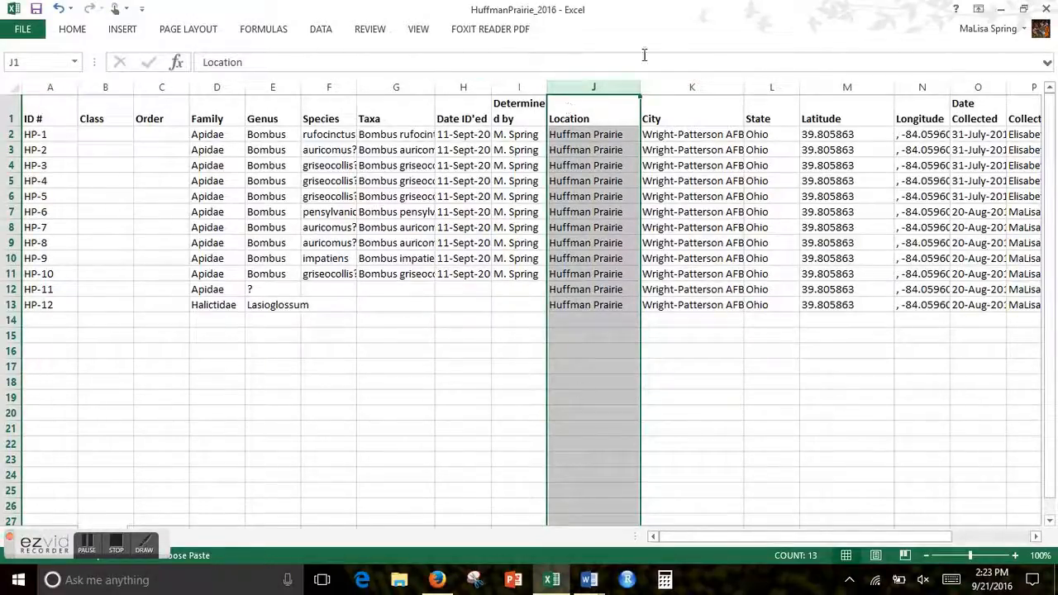
{"action": "left_click", "coordinate": [687, 87]}
{"action": "left_click", "coordinate": [781, 88]}
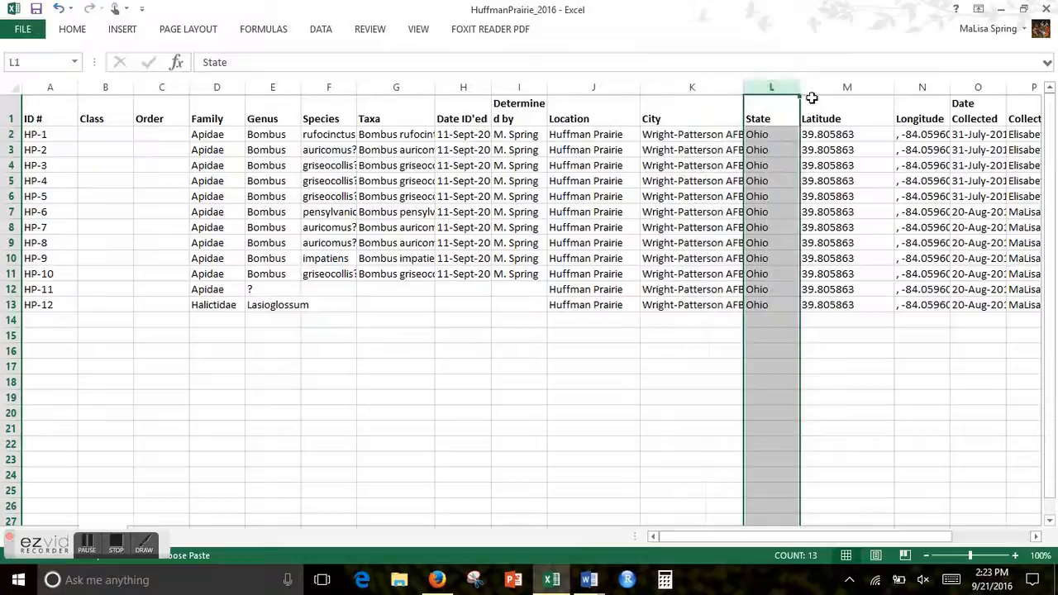
{"action": "left_click", "coordinate": [818, 87]}
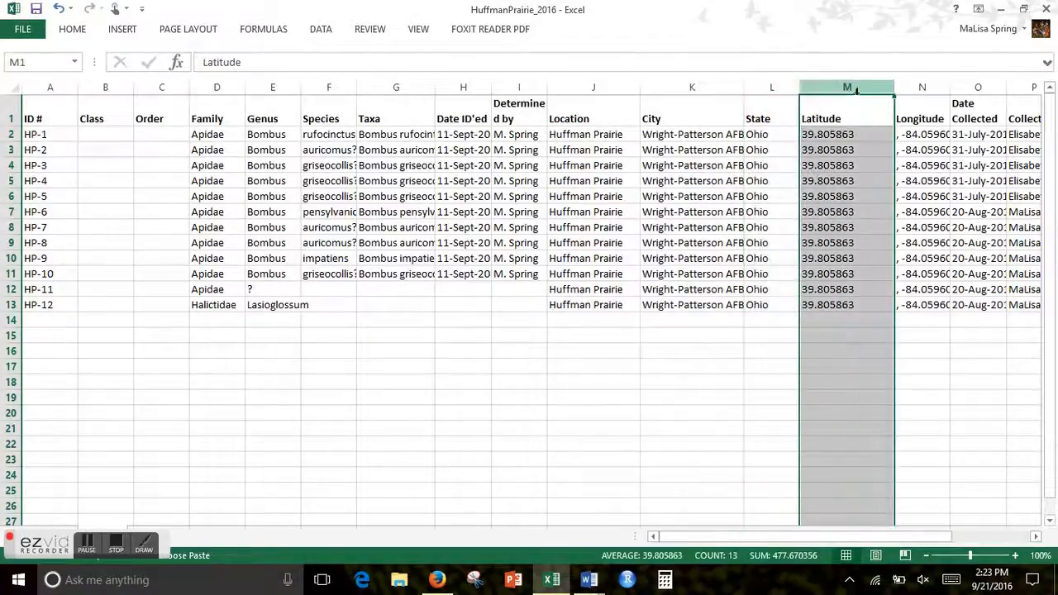
{"action": "left_click", "coordinate": [918, 87]}
{"action": "left_click_drag", "start_coordinate": [817, 537], "coordinate": [874, 552]}
{"action": "left_click", "coordinate": [810, 88]}
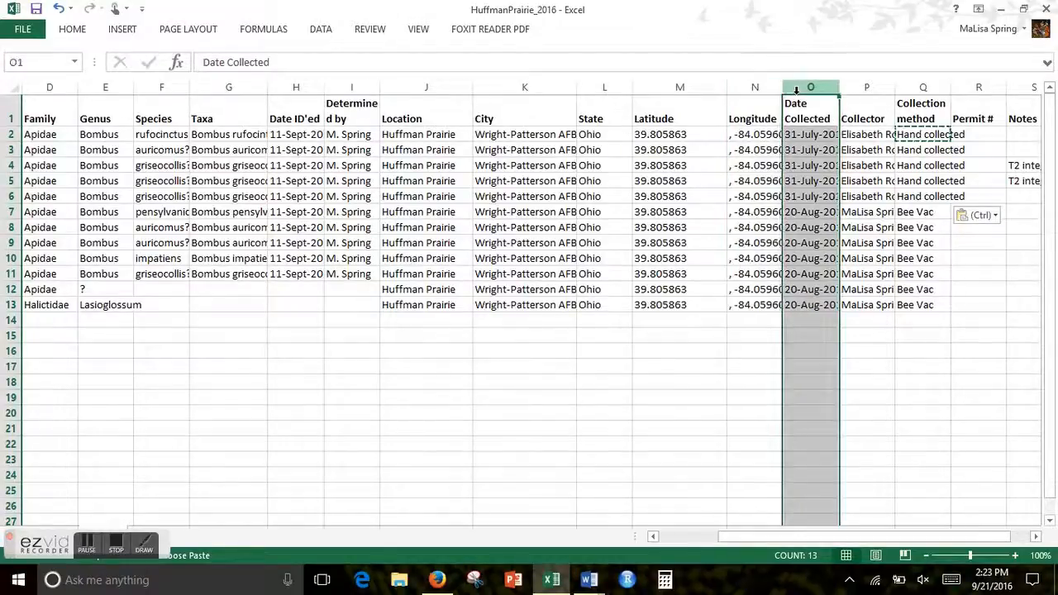
{"action": "left_click", "coordinate": [864, 87]}
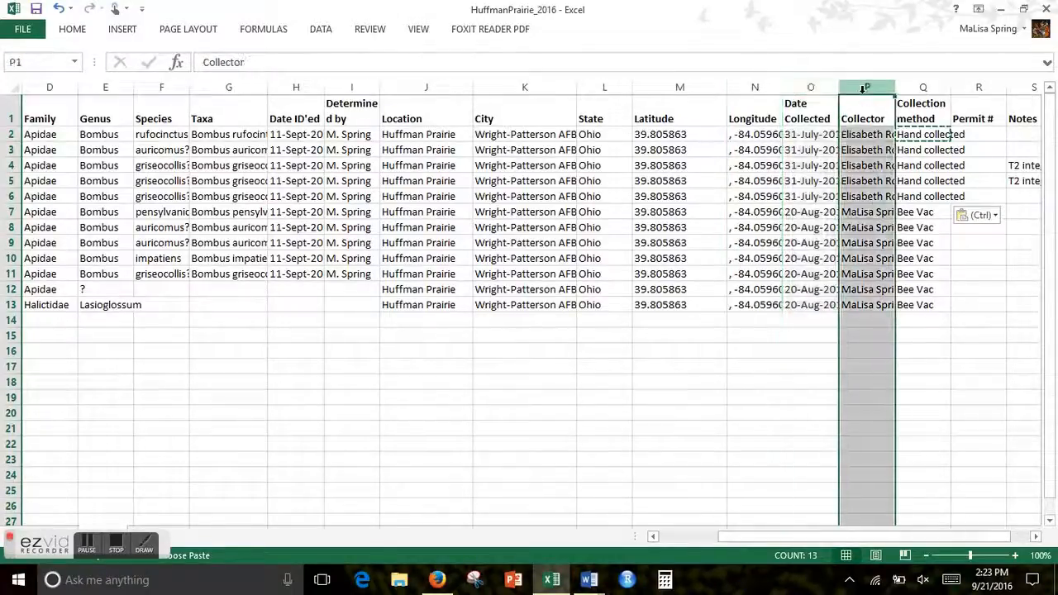
{"action": "left_click", "coordinate": [909, 87]}
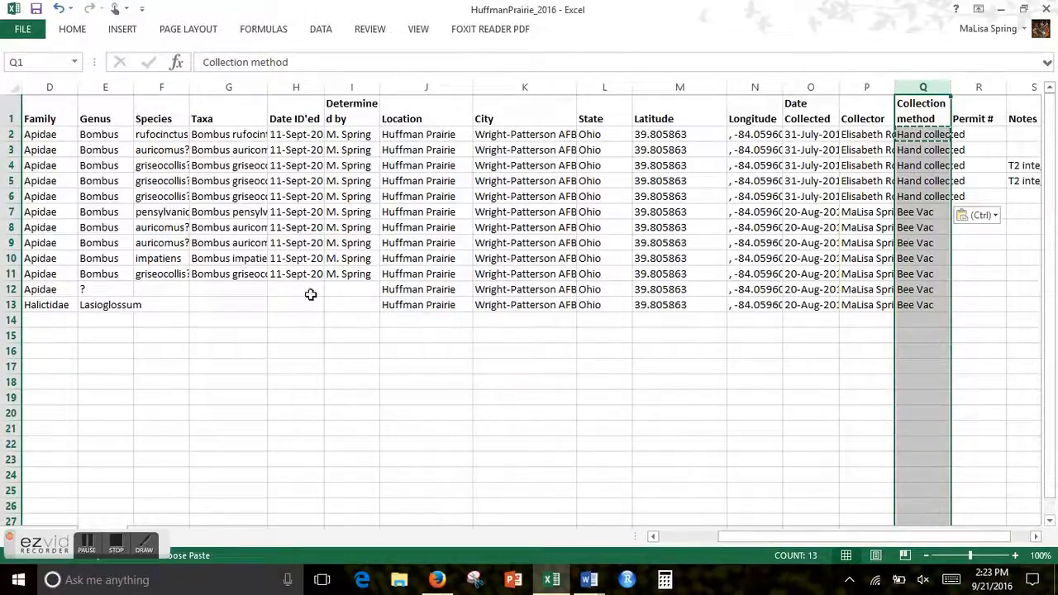
Switch to the blank Word document Document5 and start a mail merge for labels.
{"action": "left_click", "coordinate": [589, 580]}
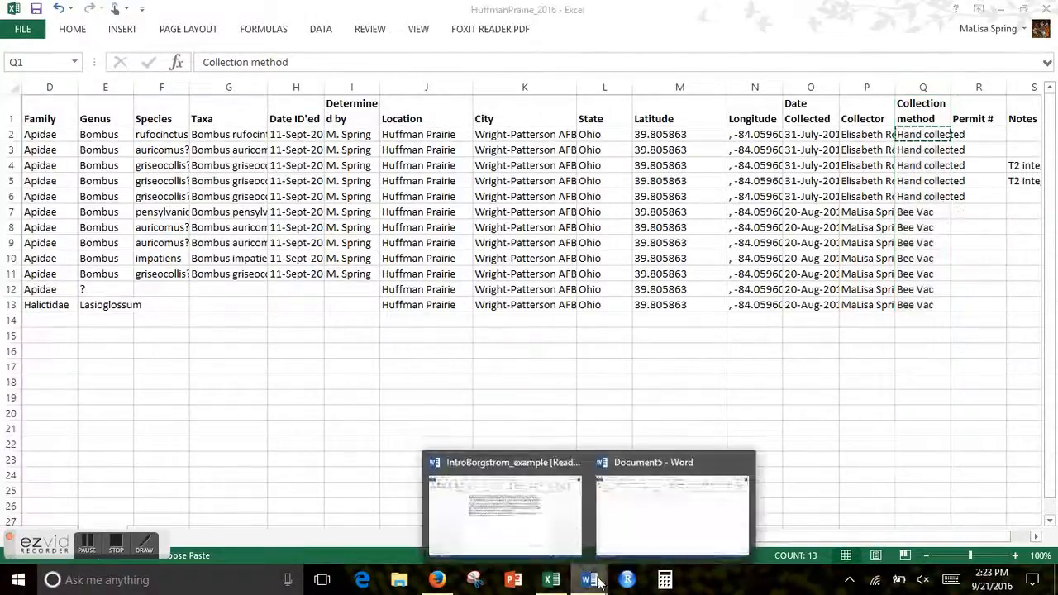
{"action": "left_click", "coordinate": [672, 517]}
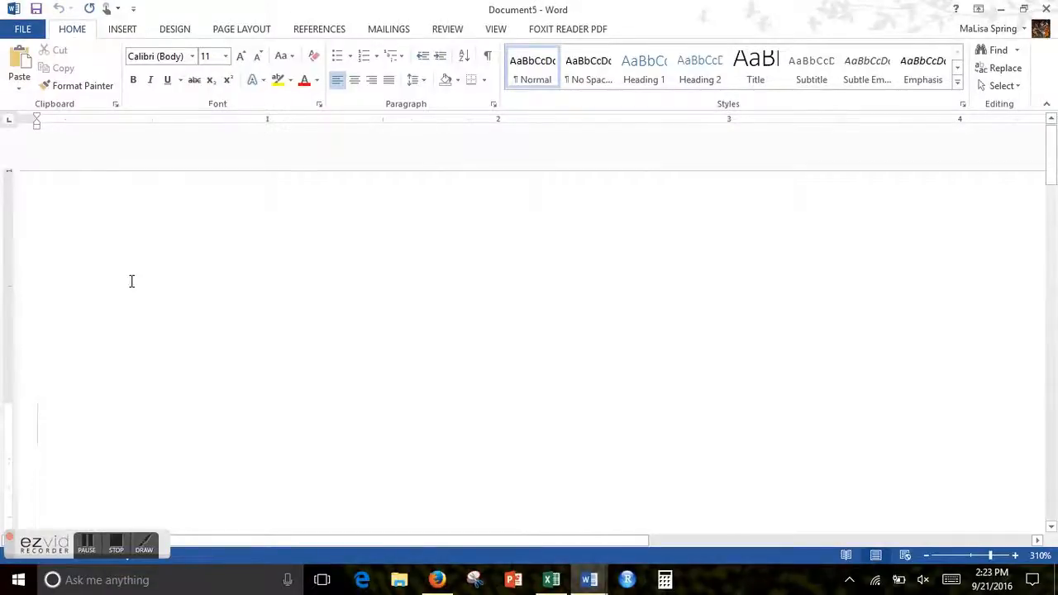
{"action": "left_click_drag", "start_coordinate": [465, 542], "coordinate": [252, 529]}
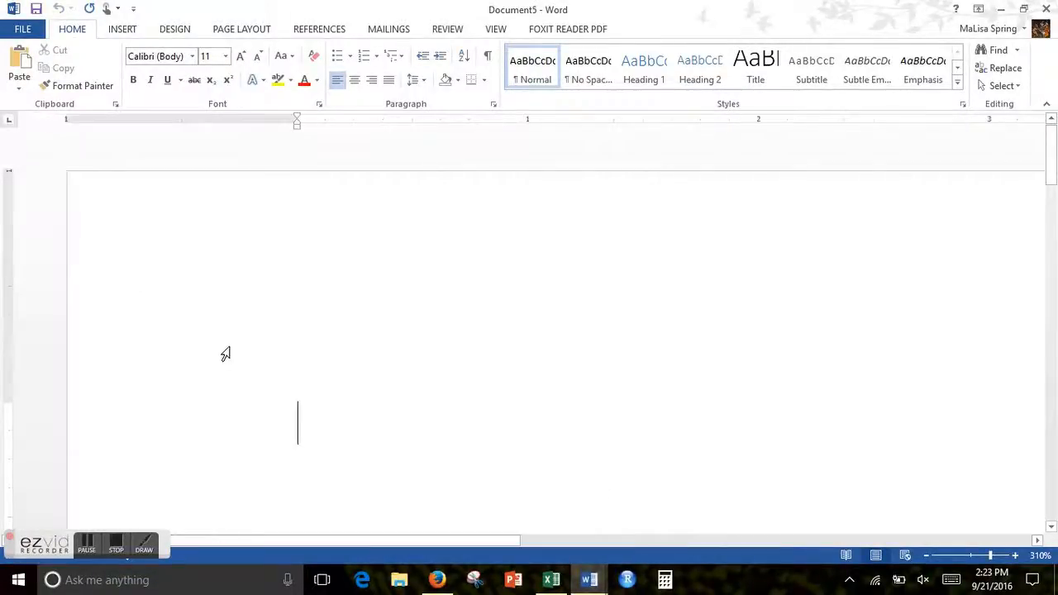
{"action": "left_click", "coordinate": [397, 31]}
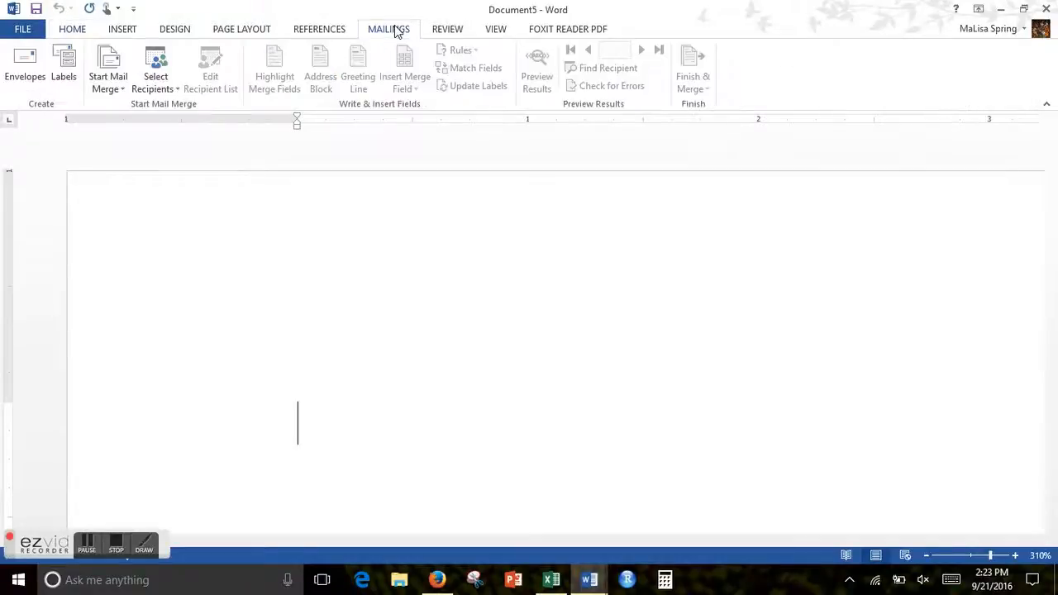
{"action": "left_click", "coordinate": [106, 87]}
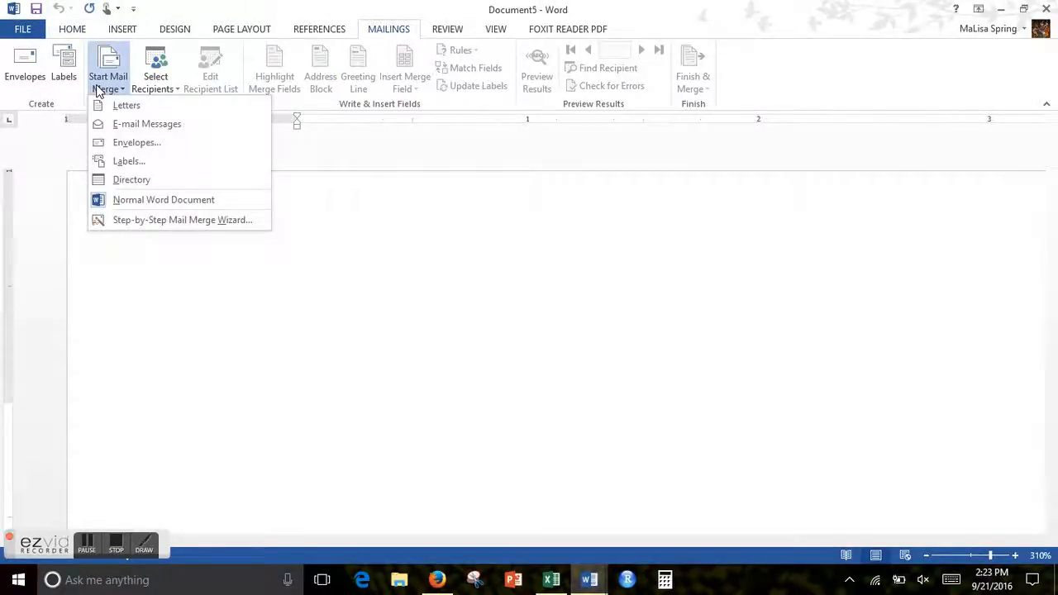
{"action": "left_click", "coordinate": [118, 162]}
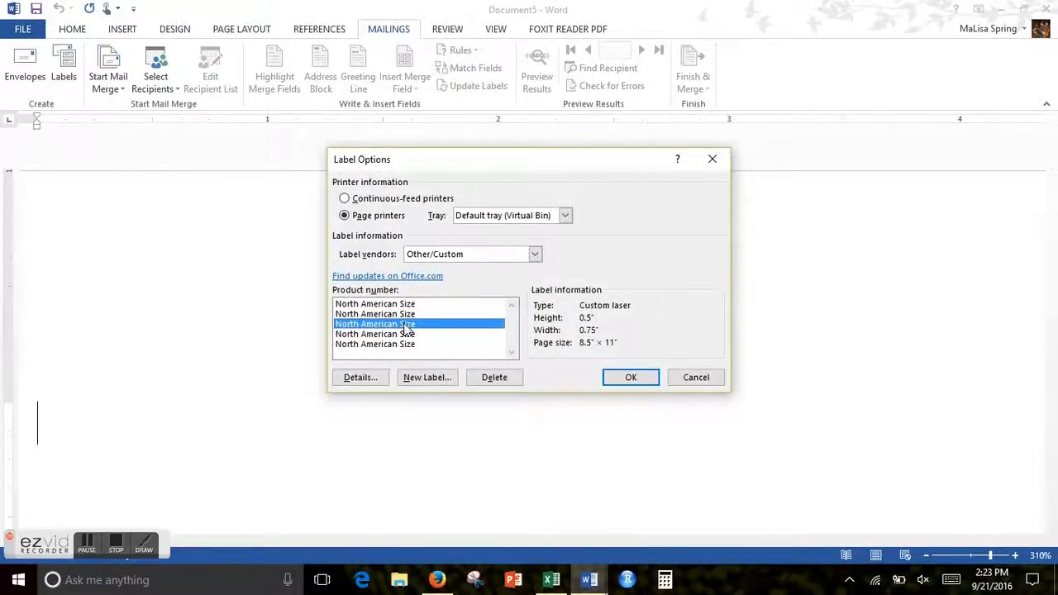
Define a new custom label 0.5" high and 0.75" wide on Letter paper, 10 across, and try 25 down.
{"action": "left_click", "coordinate": [407, 378]}
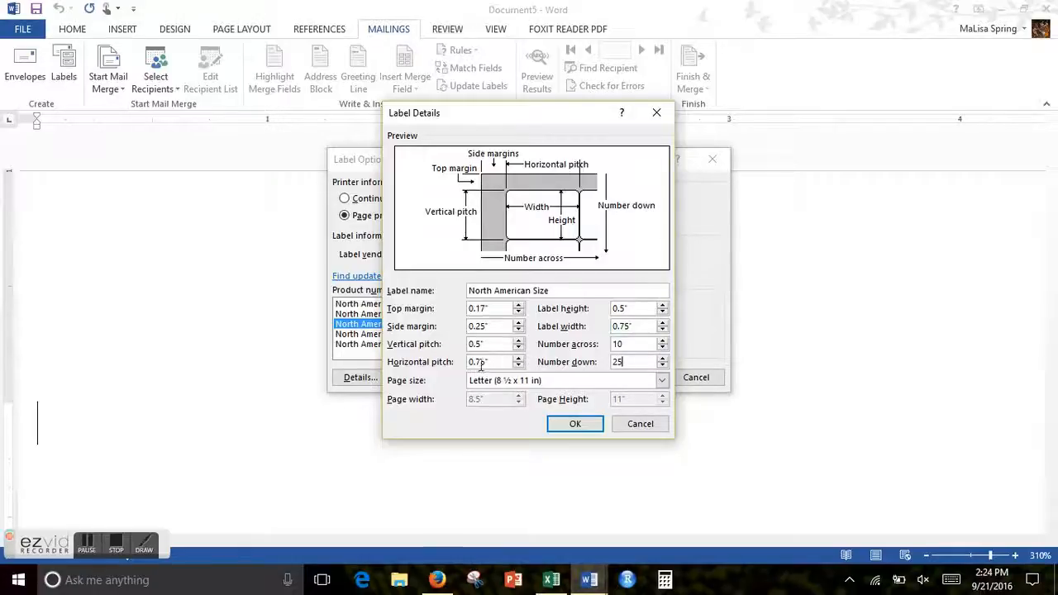
{"action": "left_click", "coordinate": [565, 426]}
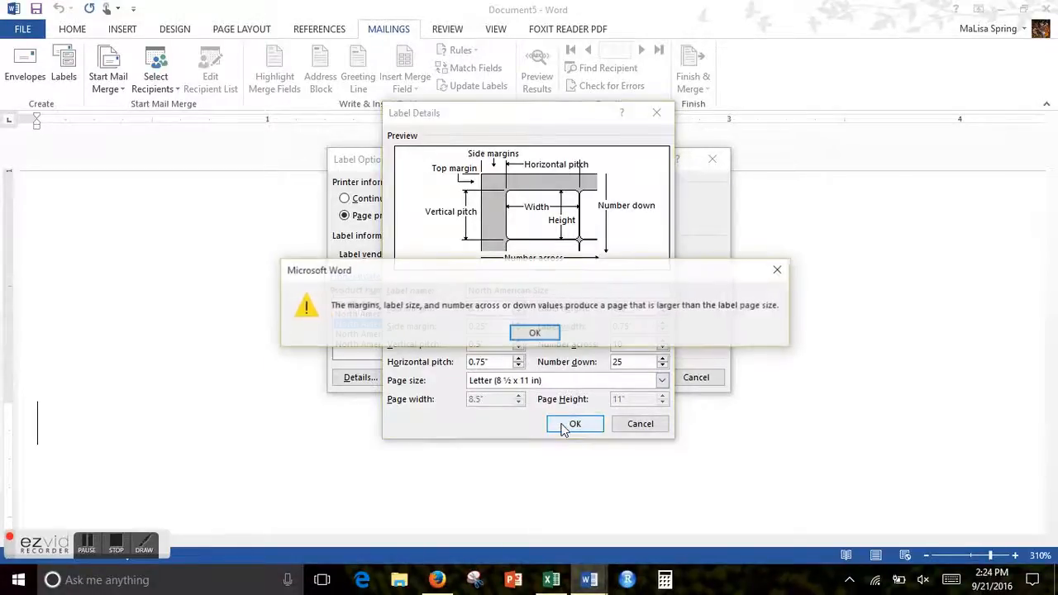
{"action": "left_click", "coordinate": [530, 333]}
{"action": "left_click", "coordinate": [488, 361]}
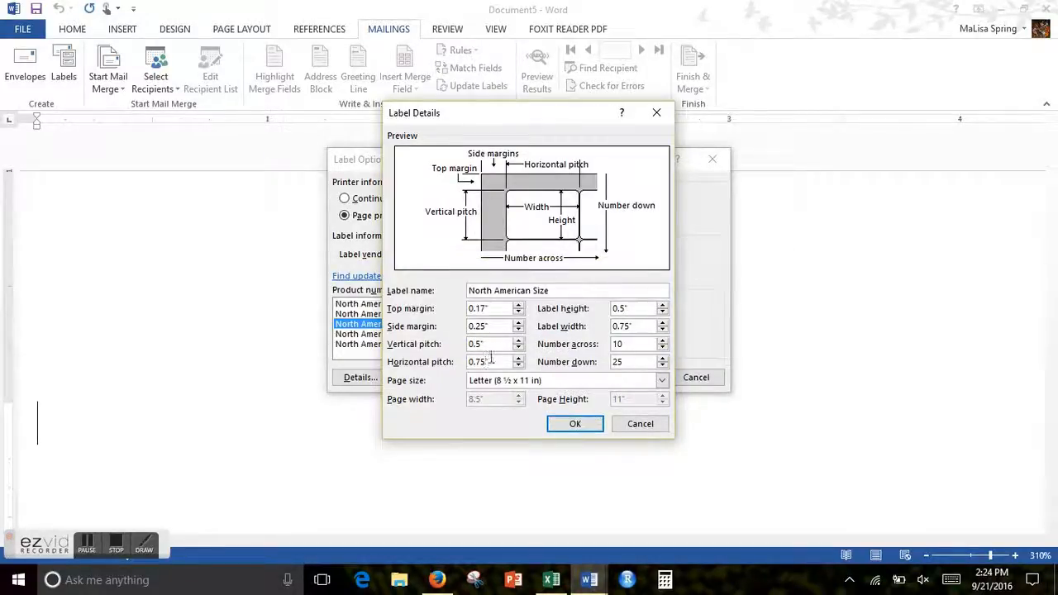
{"action": "left_click", "coordinate": [576, 423]}
{"action": "left_click", "coordinate": [536, 333]}
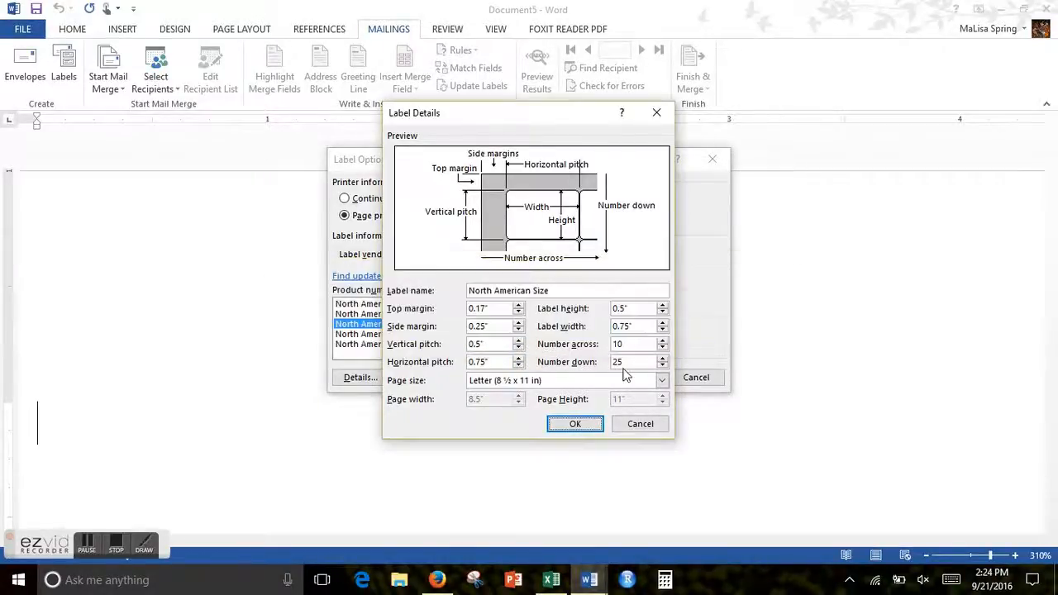
Set the new label's number down to 20, clear its name, and apply the label layout to the document.
{"action": "left_click", "coordinate": [633, 361]}
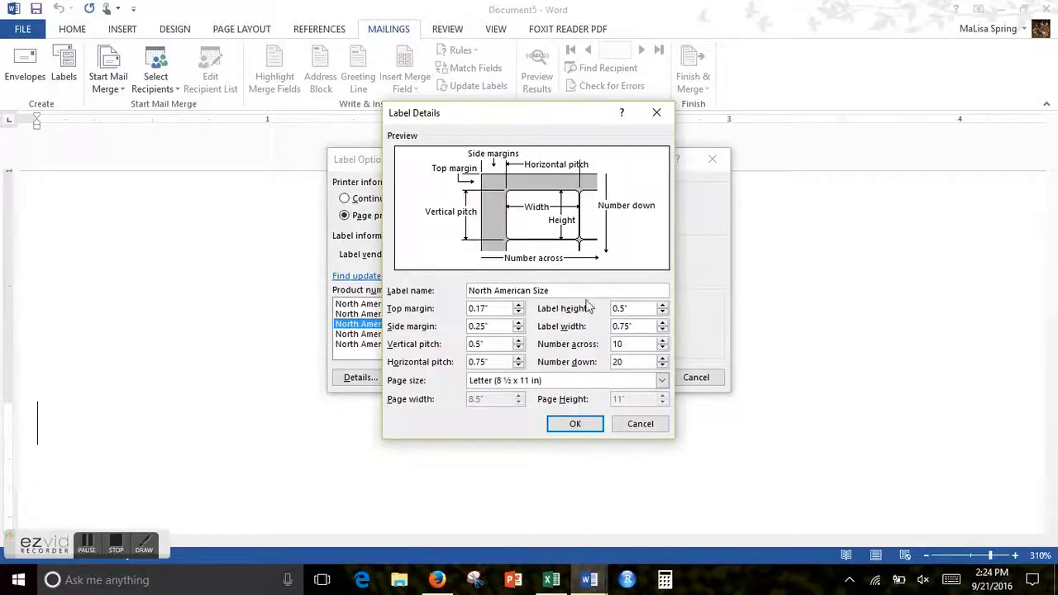
{"action": "left_click_drag", "start_coordinate": [576, 290], "coordinate": [418, 302]}
{"action": "key", "text": "BackSpace"}
{"action": "left_click", "coordinate": [576, 425]}
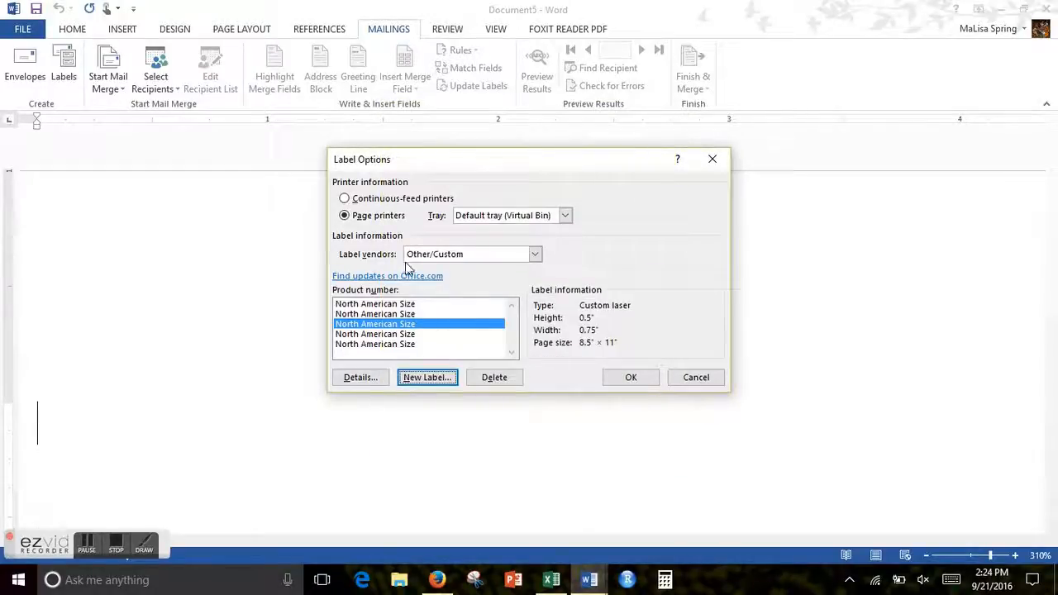
{"action": "left_click", "coordinate": [626, 379]}
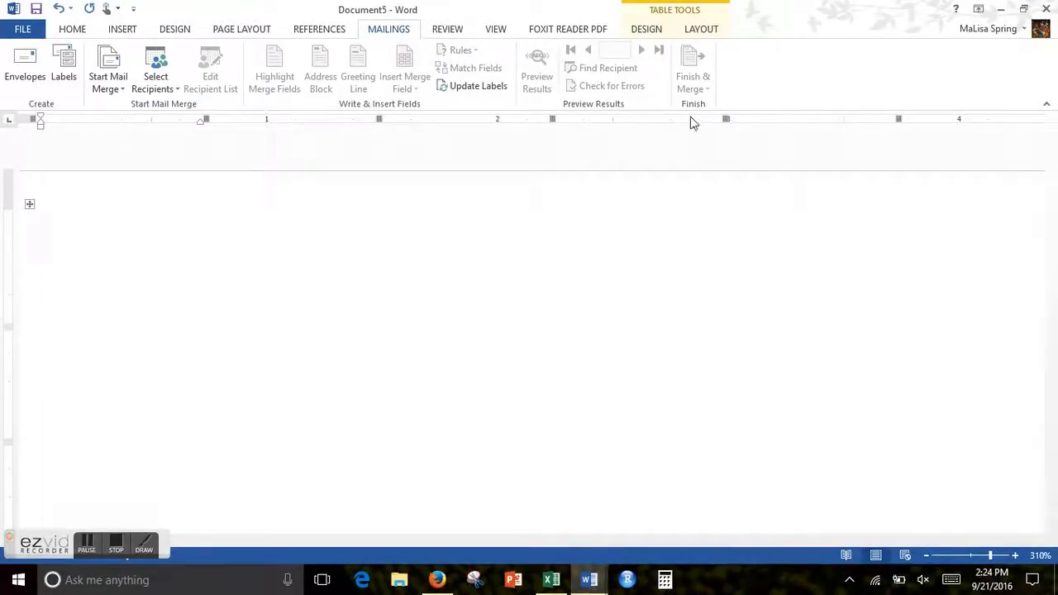
Use Sheet1$ of HuffmanPrairie_2016 from Documents > Volunteer Bee Data as the recipient list, keeping the first row as column headers.
{"action": "left_click", "coordinate": [106, 93]}
{"action": "left_click", "coordinate": [167, 87]}
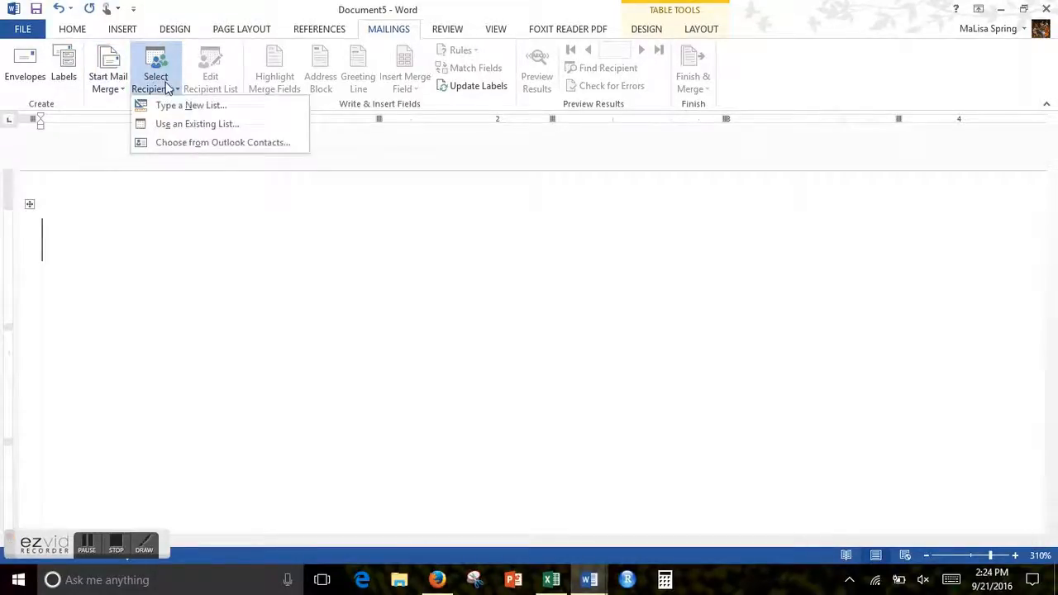
{"action": "left_click", "coordinate": [167, 125]}
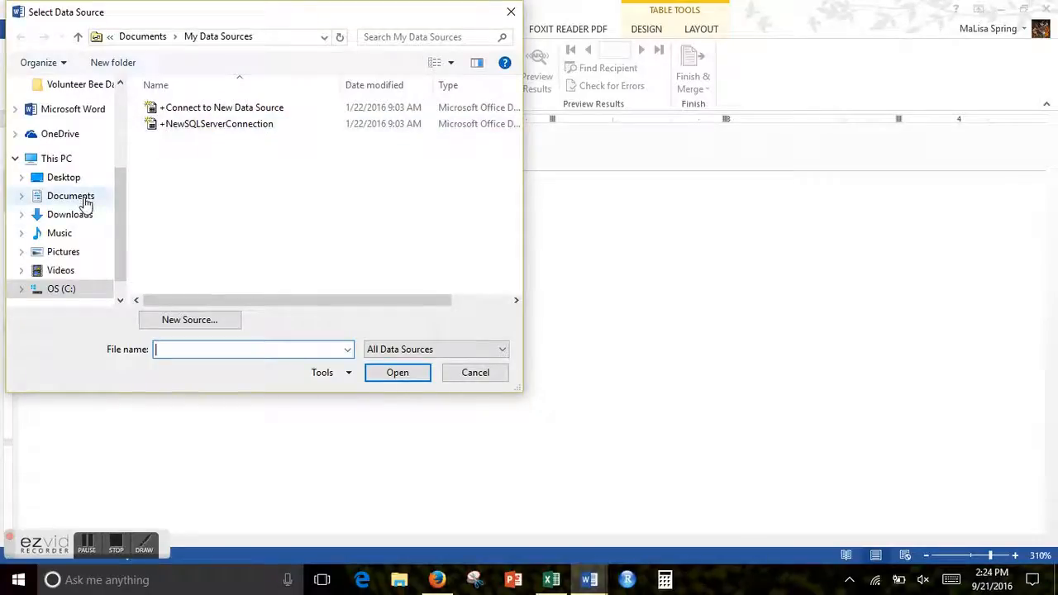
{"action": "left_click", "coordinate": [83, 199]}
{"action": "left_click", "coordinate": [186, 287]}
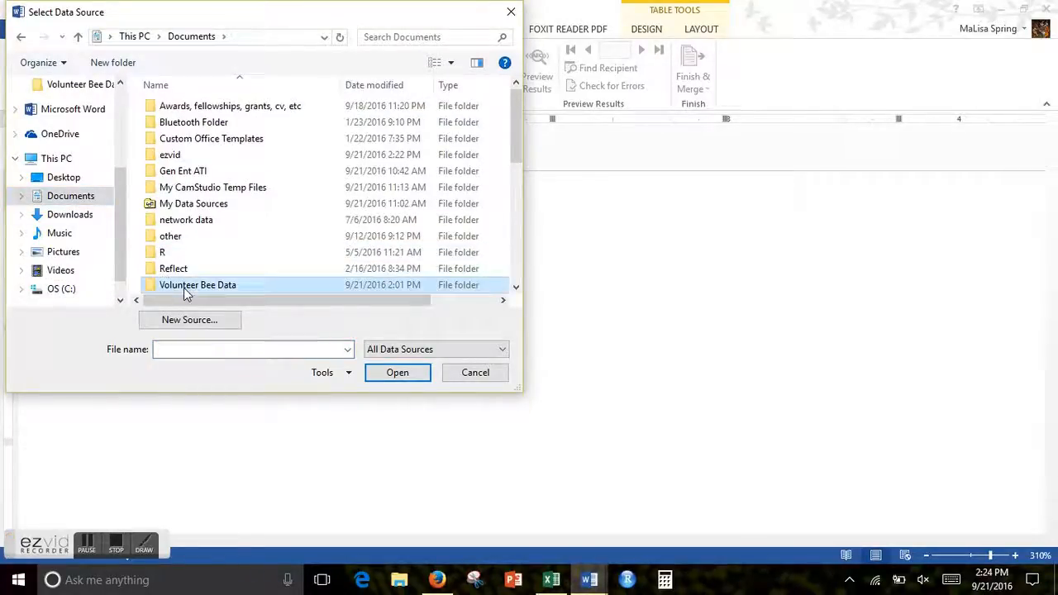
{"action": "double_click", "coordinate": [186, 287]}
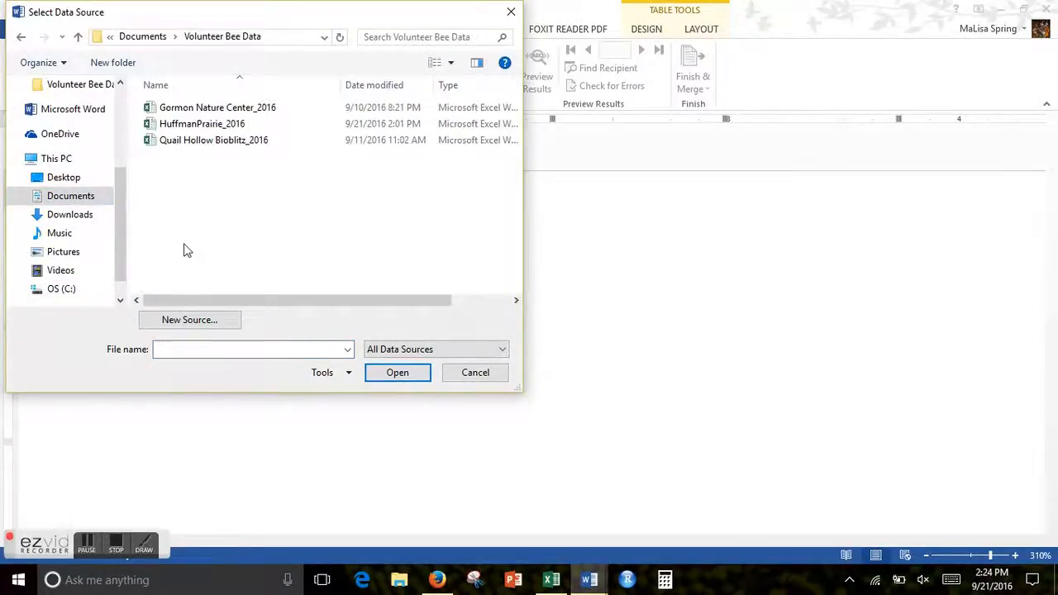
{"action": "left_click", "coordinate": [199, 124]}
{"action": "left_click", "coordinate": [407, 375]}
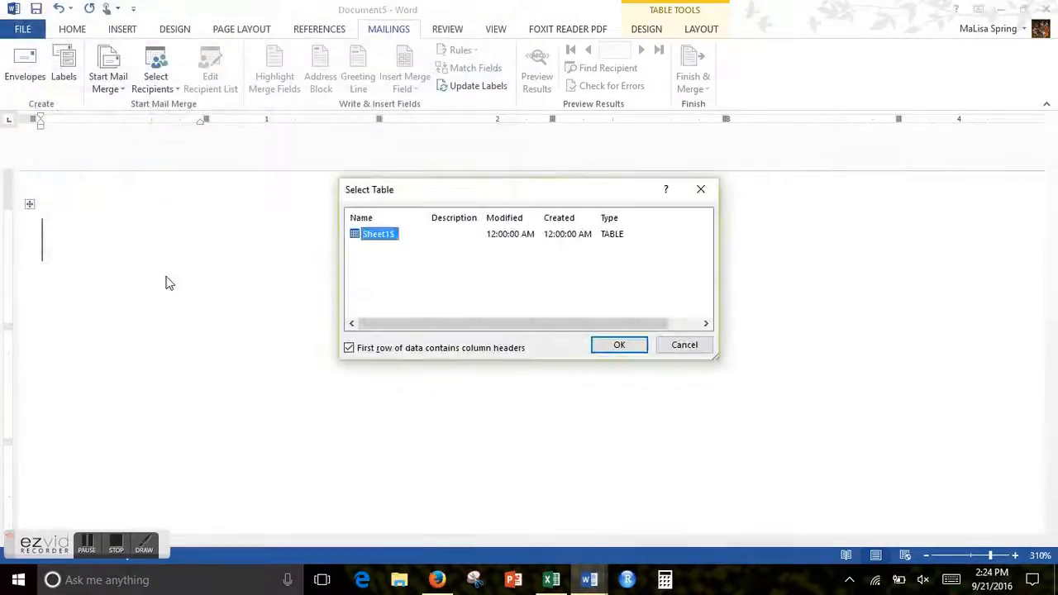
{"action": "left_click", "coordinate": [614, 344]}
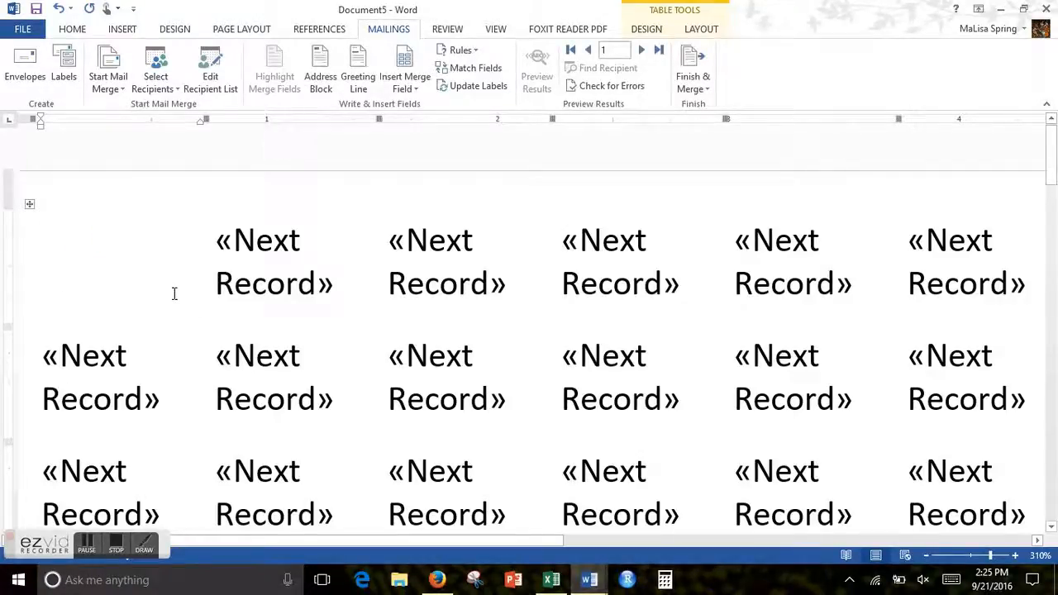
Format the text of all labels as 4 pt Times New Roman.
{"action": "key", "text": "ctrl+a"}
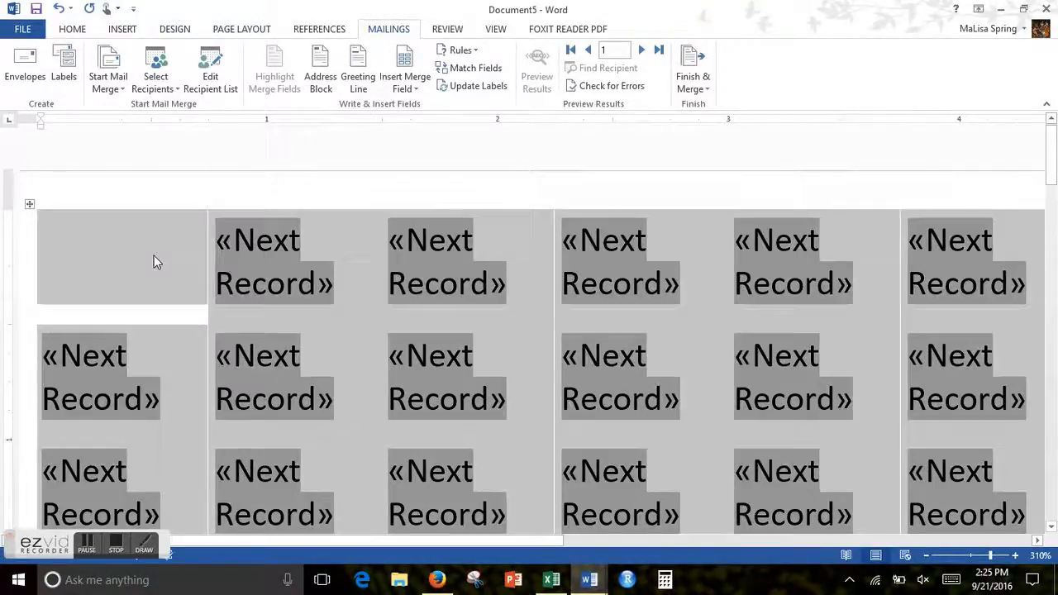
{"action": "left_click", "coordinate": [72, 29]}
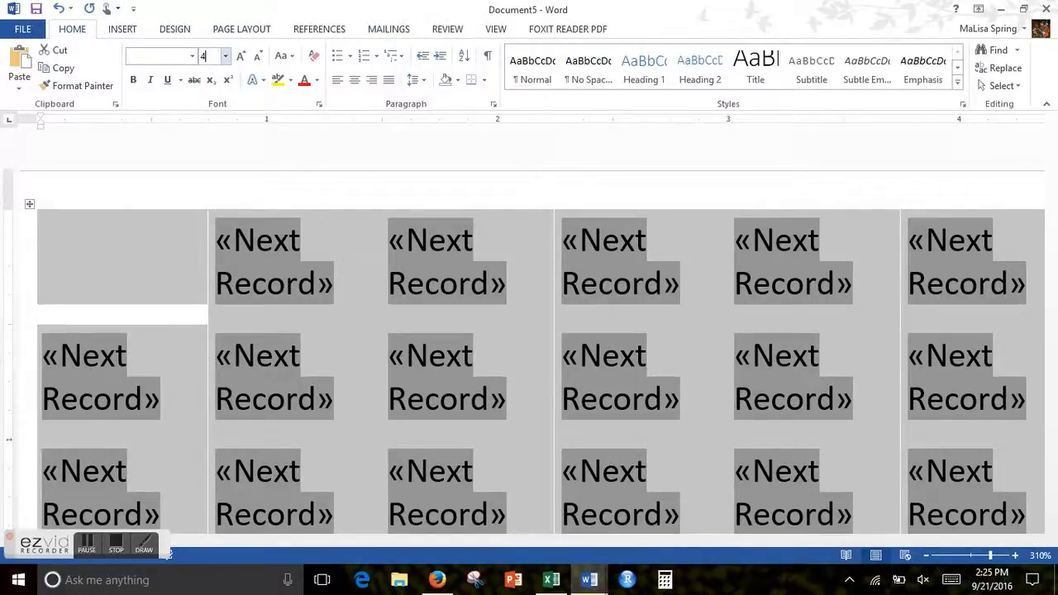
{"action": "type", "text": "4"}
{"action": "key", "text": "Return"}
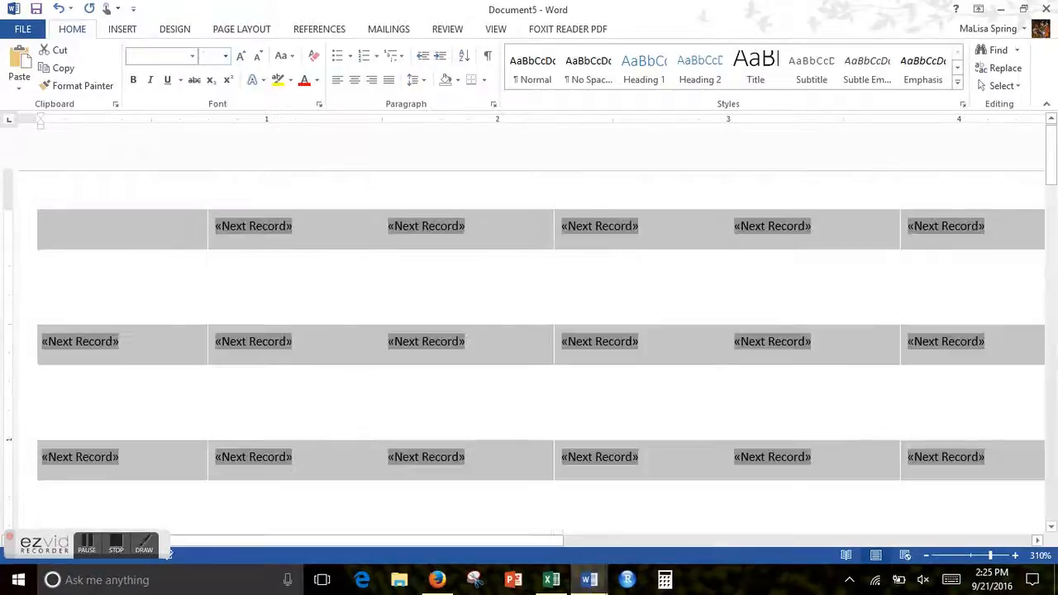
{"action": "left_click", "coordinate": [191, 56]}
{"action": "left_click", "coordinate": [188, 150]}
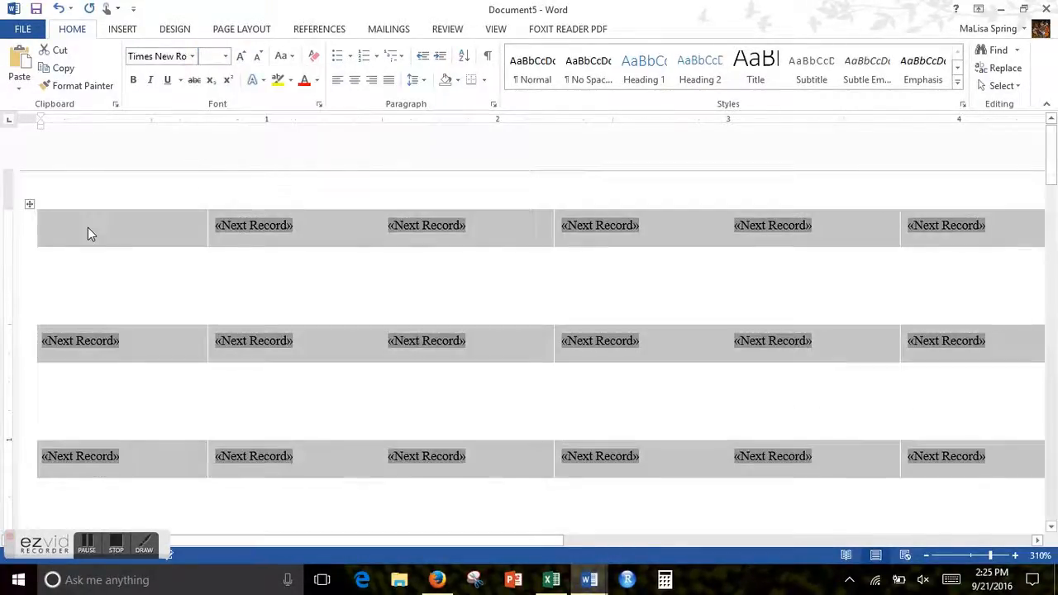
Insert the Location merge field in the first label, with City and State on a second line separated by a comma.
{"action": "left_click", "coordinate": [69, 225]}
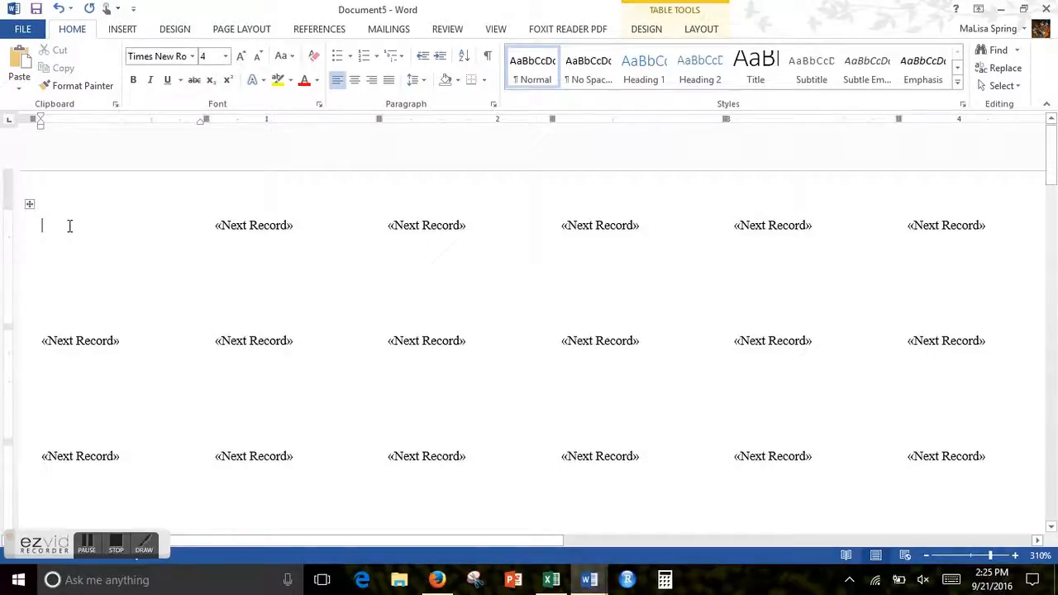
{"action": "left_click", "coordinate": [373, 30]}
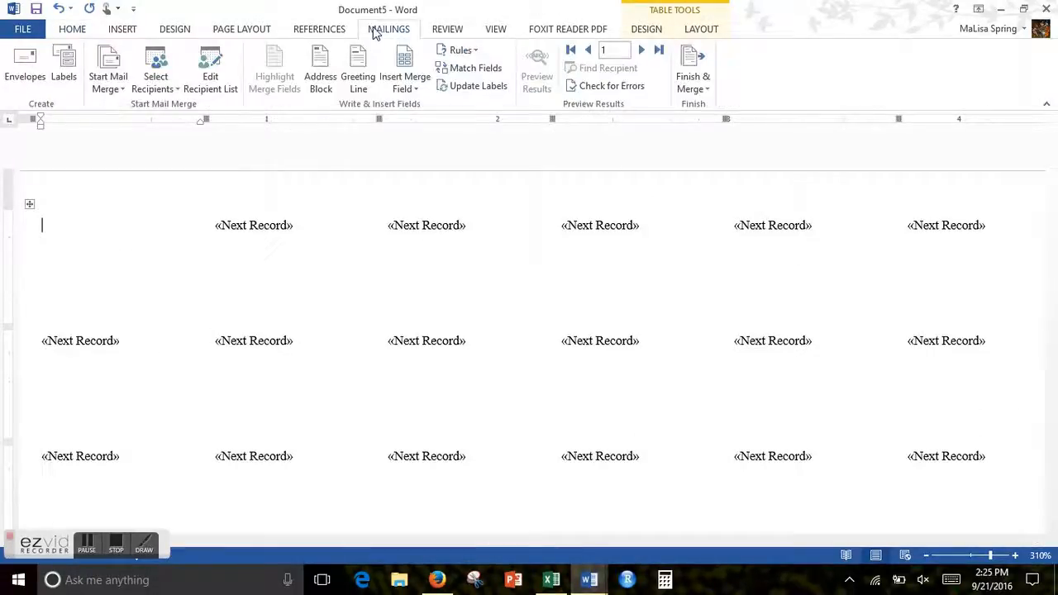
{"action": "left_click", "coordinate": [404, 88]}
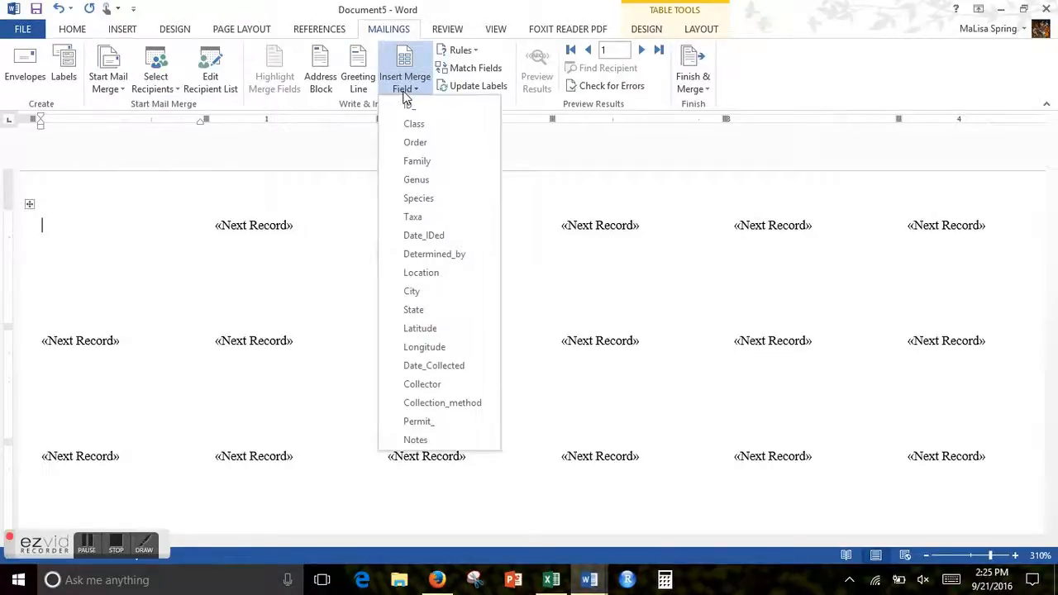
{"action": "left_click", "coordinate": [412, 274]}
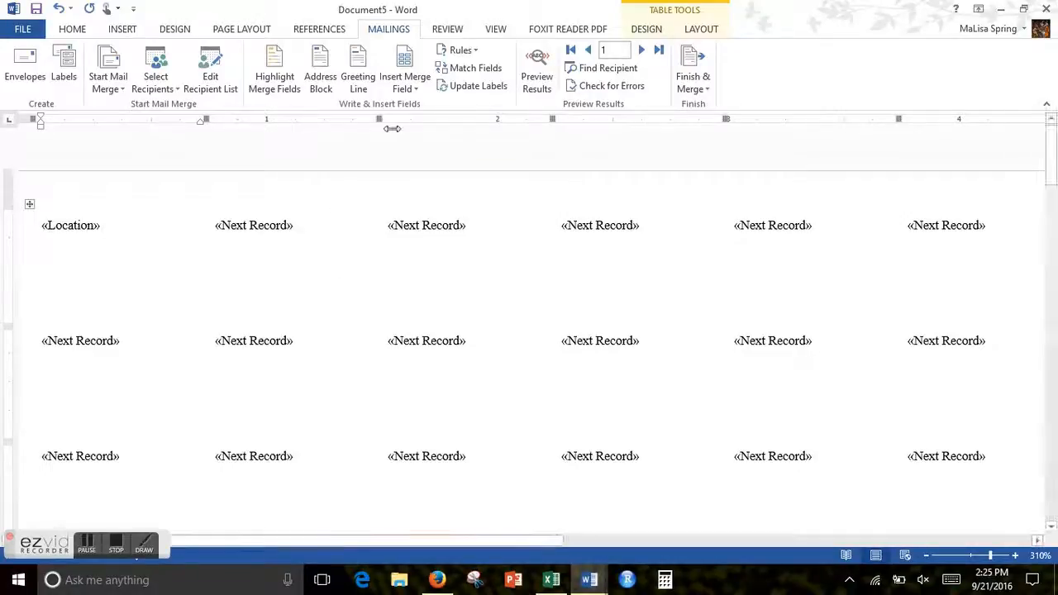
{"action": "left_click", "coordinate": [406, 90]}
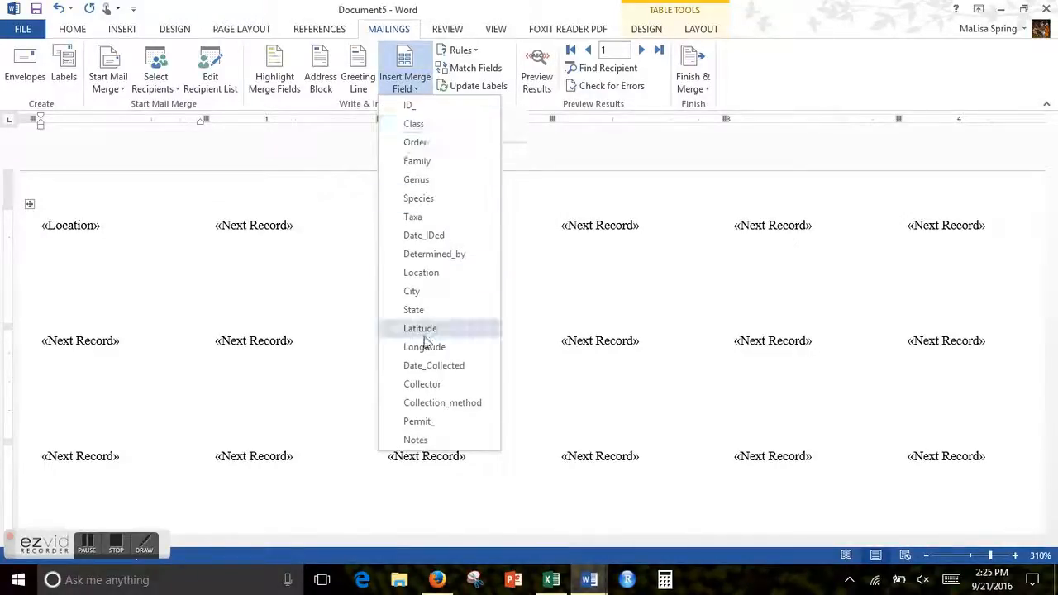
{"action": "left_click", "coordinate": [413, 292]}
{"action": "type", "text": ","}
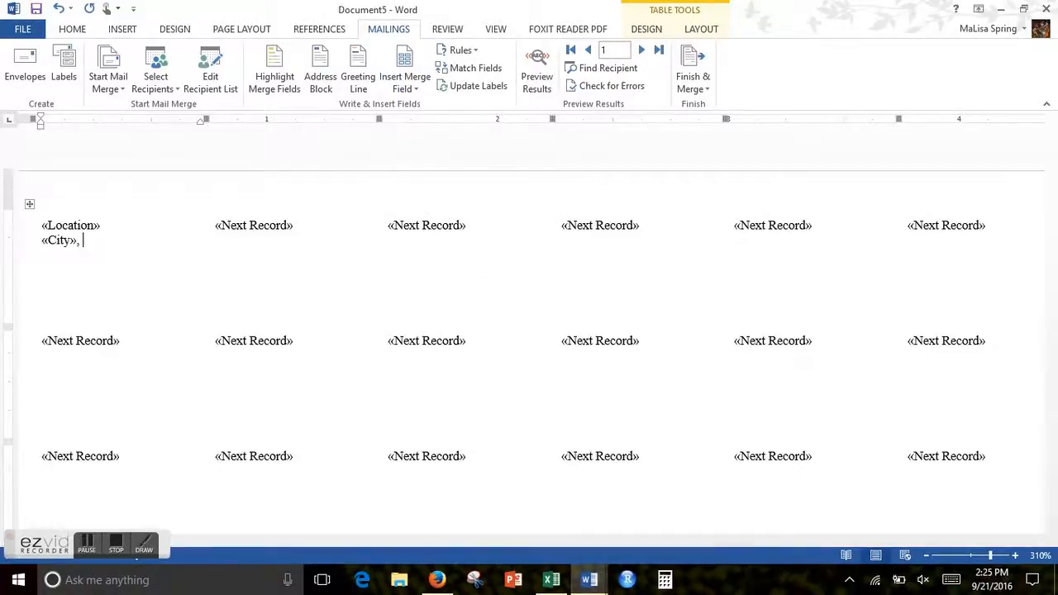
{"action": "left_click", "coordinate": [407, 91]}
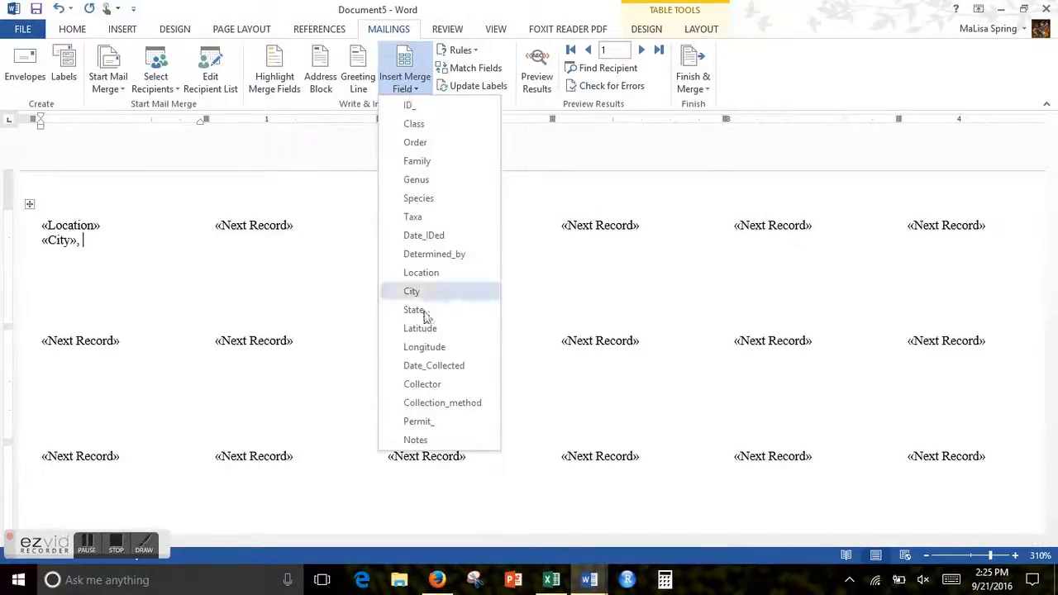
{"action": "left_click", "coordinate": [426, 310]}
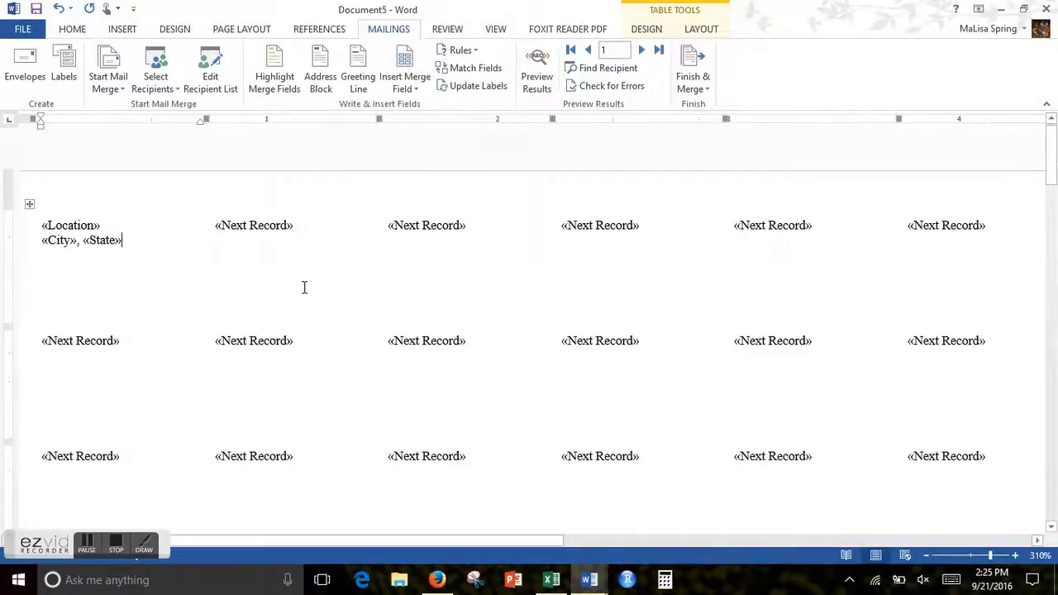
Insert the Latitude and Longitude merge fields together on the first label's third line.
{"action": "left_click", "coordinate": [405, 83]}
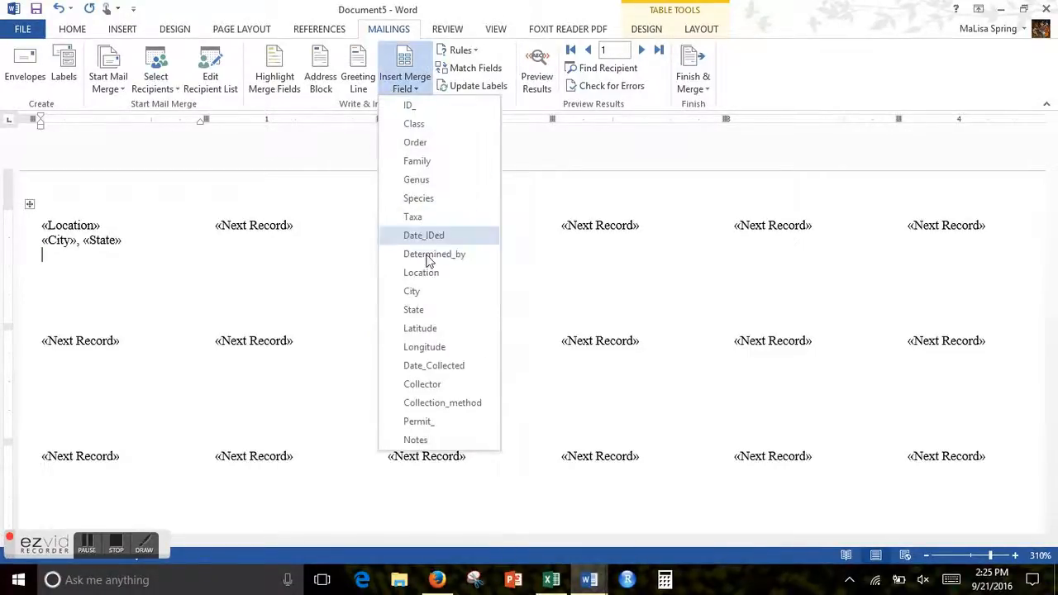
{"action": "left_click", "coordinate": [422, 329]}
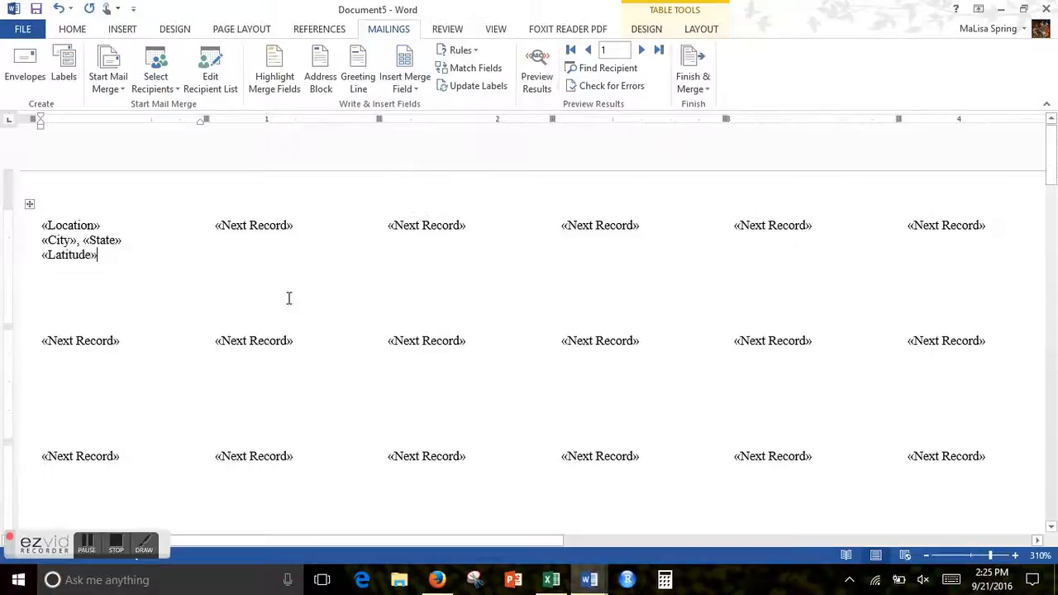
{"action": "left_click", "coordinate": [406, 83]}
{"action": "left_click", "coordinate": [430, 348]}
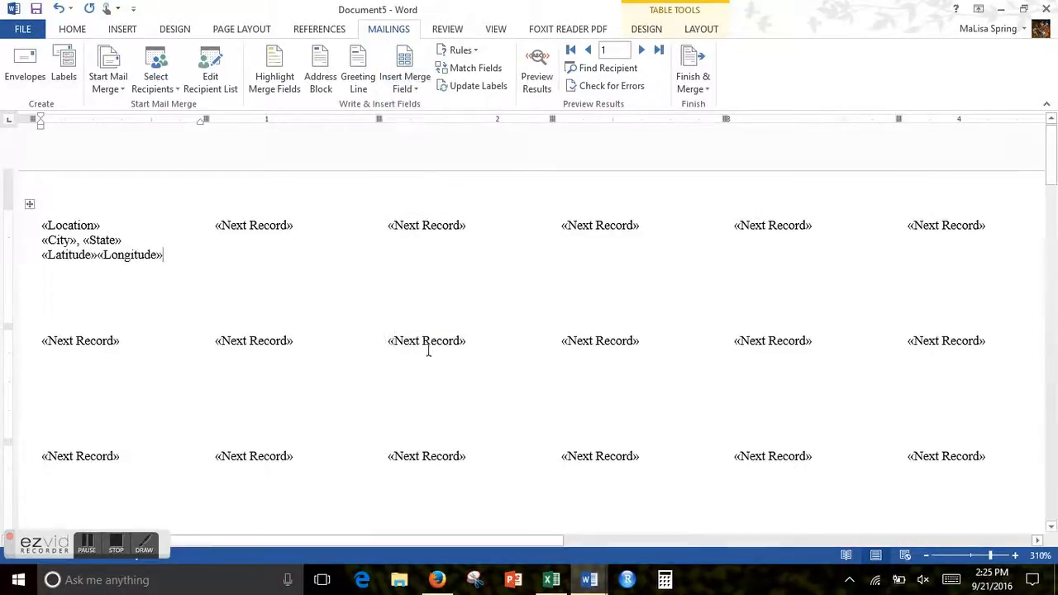
Add a new line to the first label with the Date_Collected field, the word "by" and the Collector field.
{"action": "key", "text": "Return"}
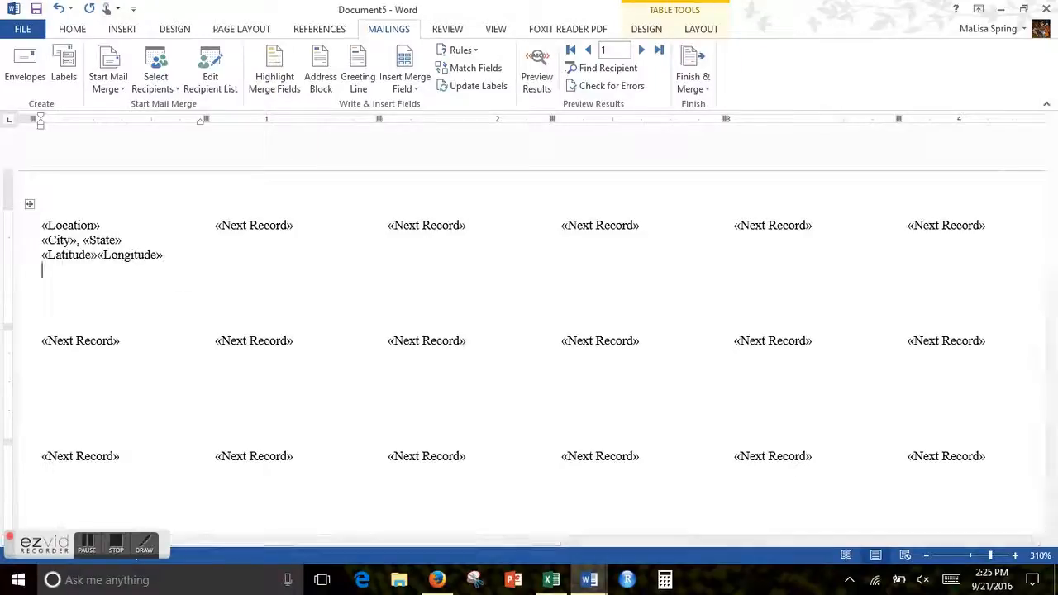
{"action": "left_click", "coordinate": [412, 86]}
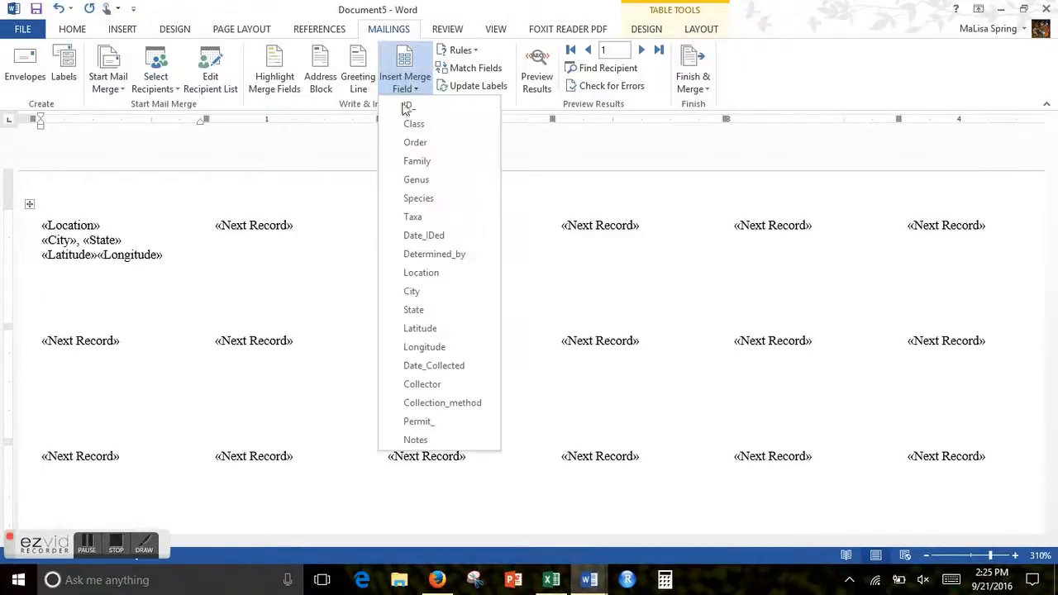
{"action": "left_click", "coordinate": [427, 367]}
{"action": "type", "text": "by"}
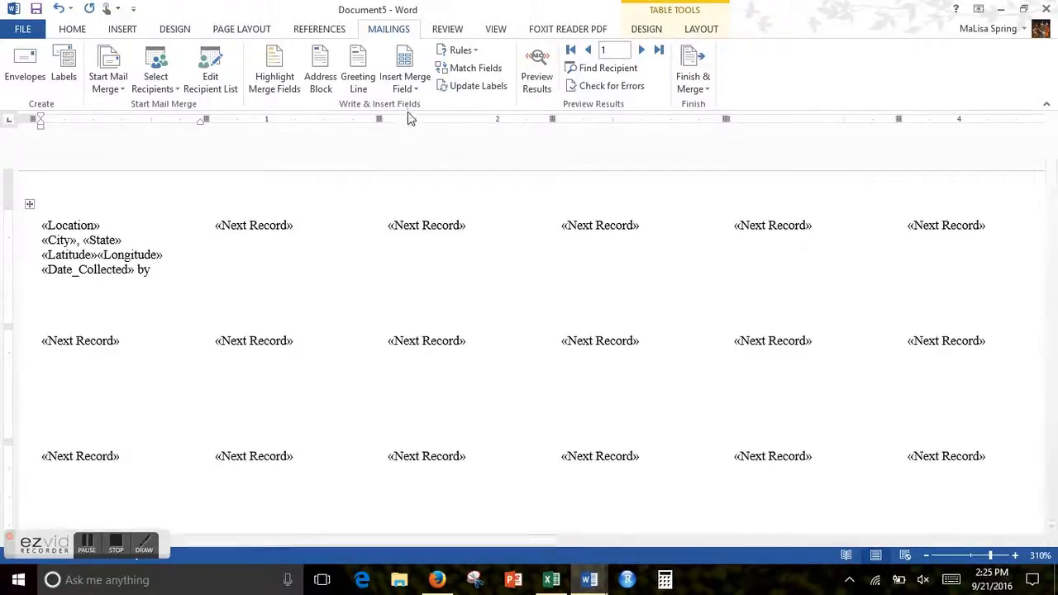
{"action": "left_click", "coordinate": [413, 86]}
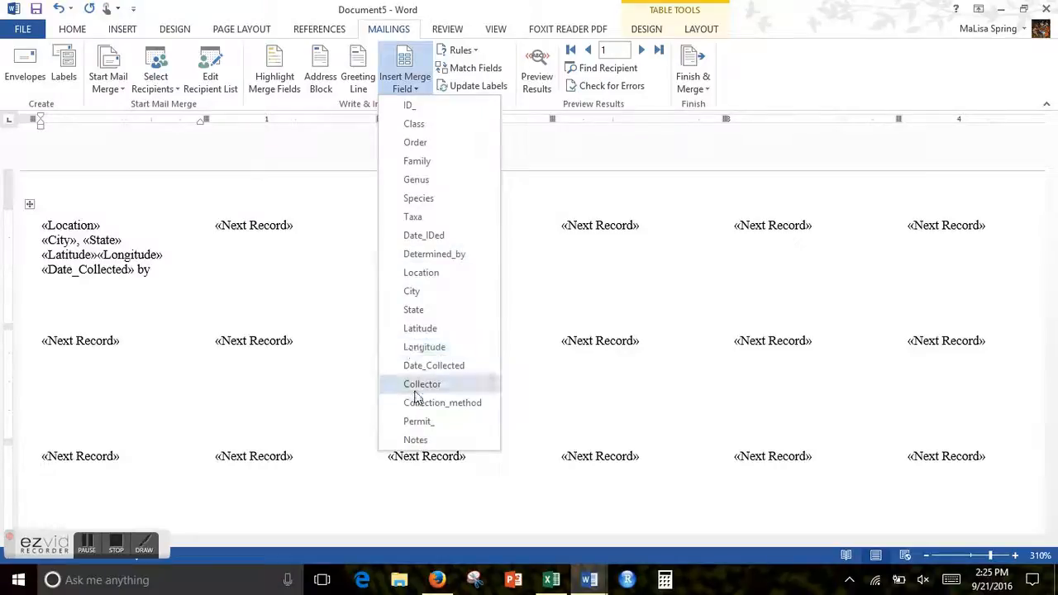
{"action": "left_click", "coordinate": [418, 384]}
Add a last line to the first label with the Collection_method field, the text "; ID#" and the ID_ field.
{"action": "key", "text": "Return"}
{"action": "left_click", "coordinate": [407, 91]}
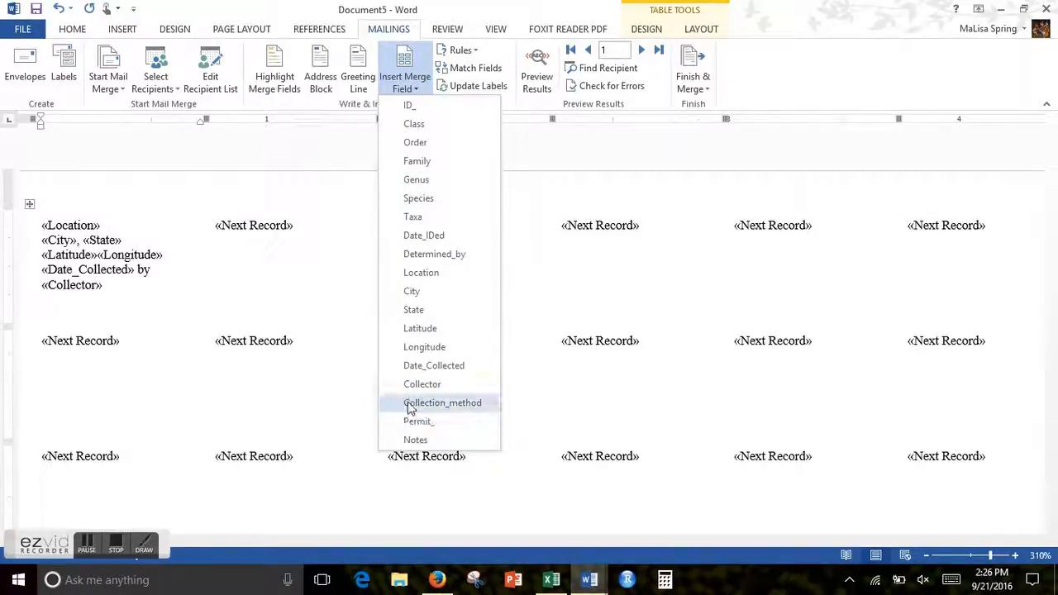
{"action": "left_click", "coordinate": [411, 403]}
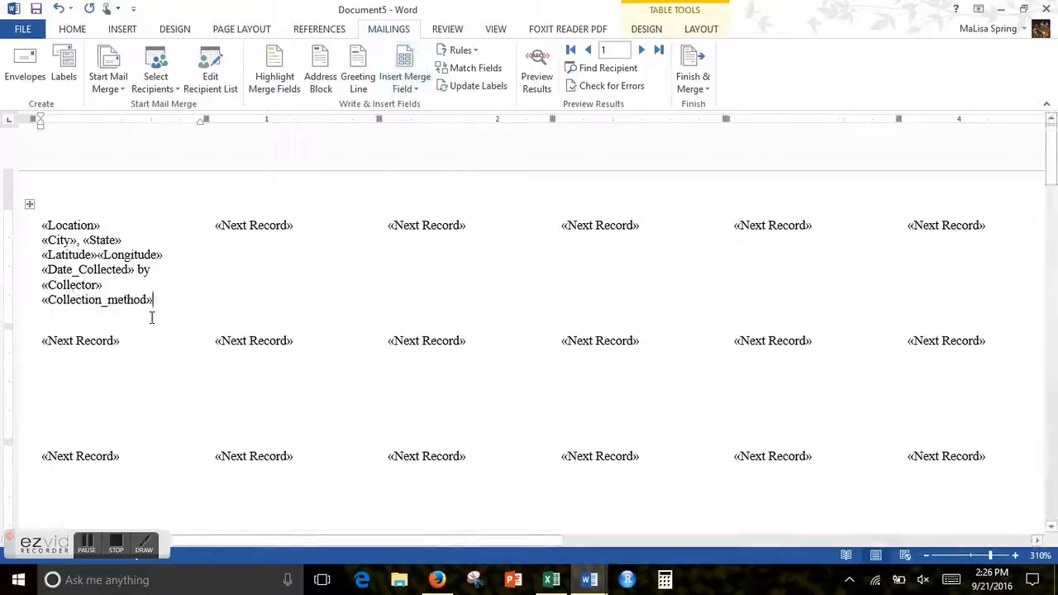
{"action": "type", "text": "ID#"}
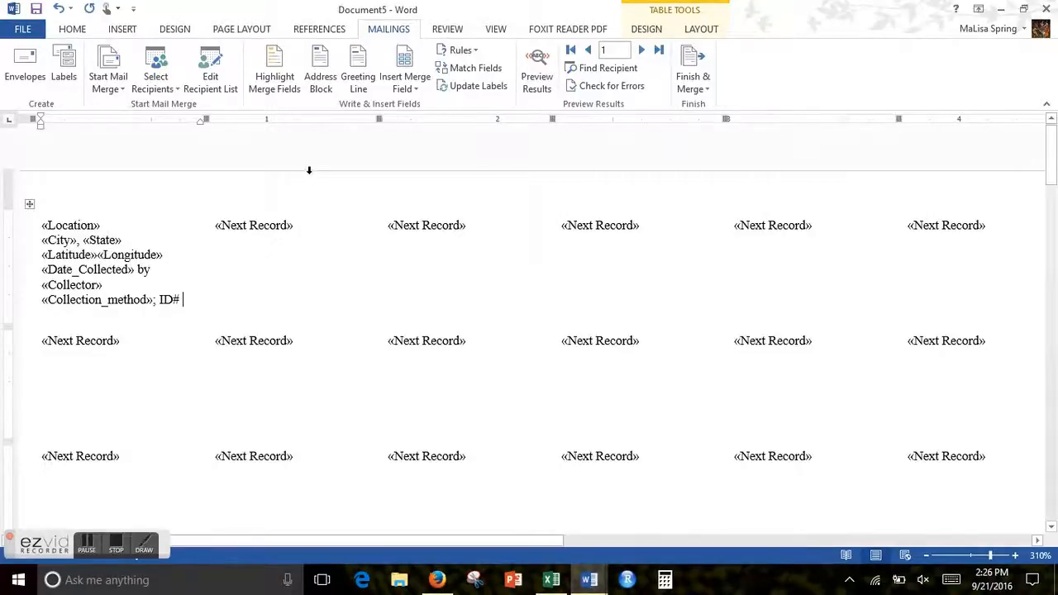
{"action": "left_click", "coordinate": [405, 87]}
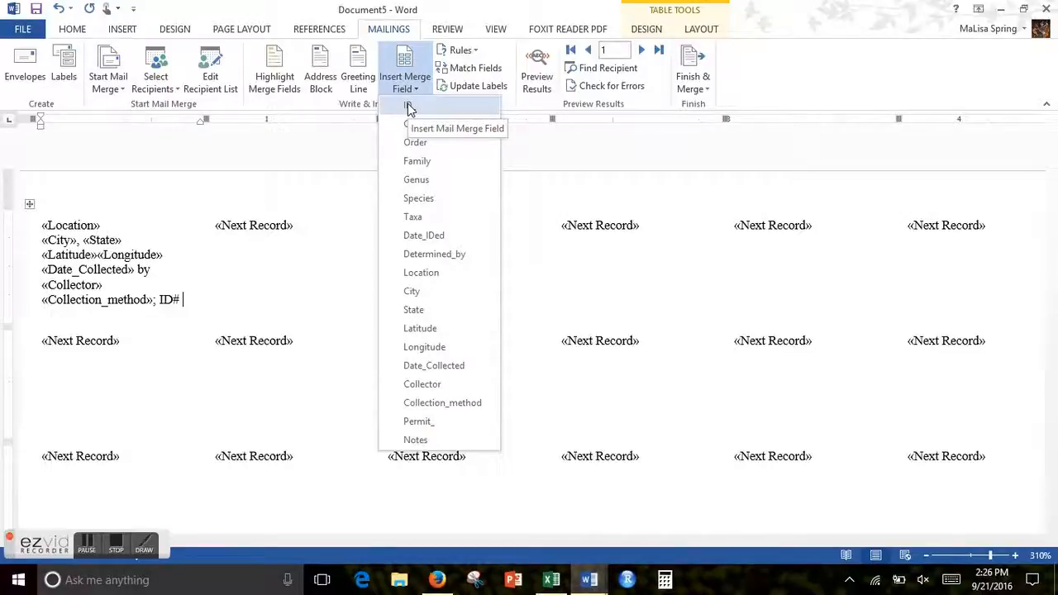
{"action": "left_click", "coordinate": [409, 108]}
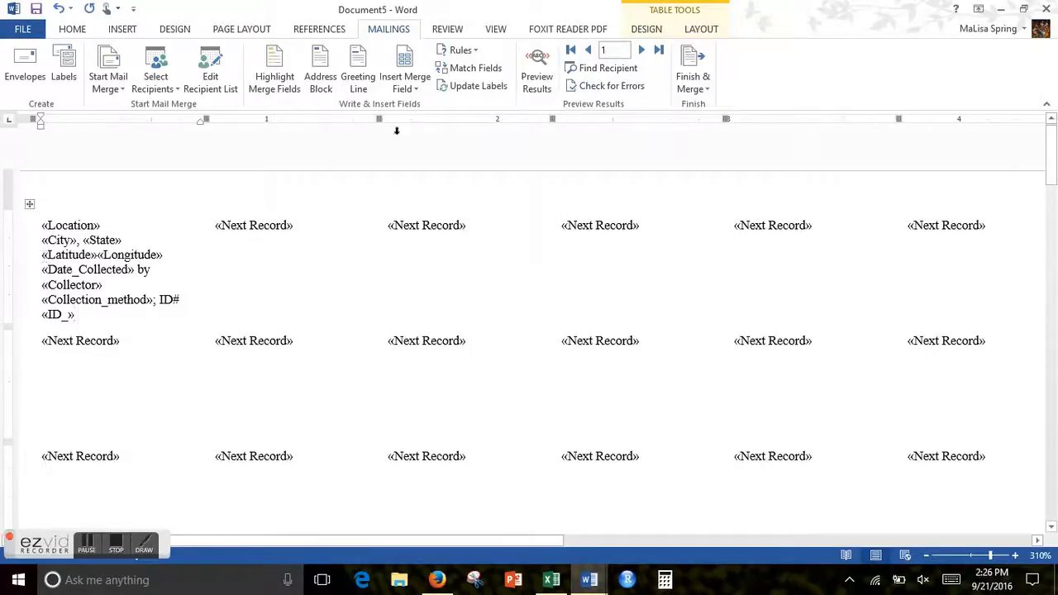
Update all labels to match the first one, preview the merged results, and check the first label's coordinates and collection date.
{"action": "left_click", "coordinate": [451, 88]}
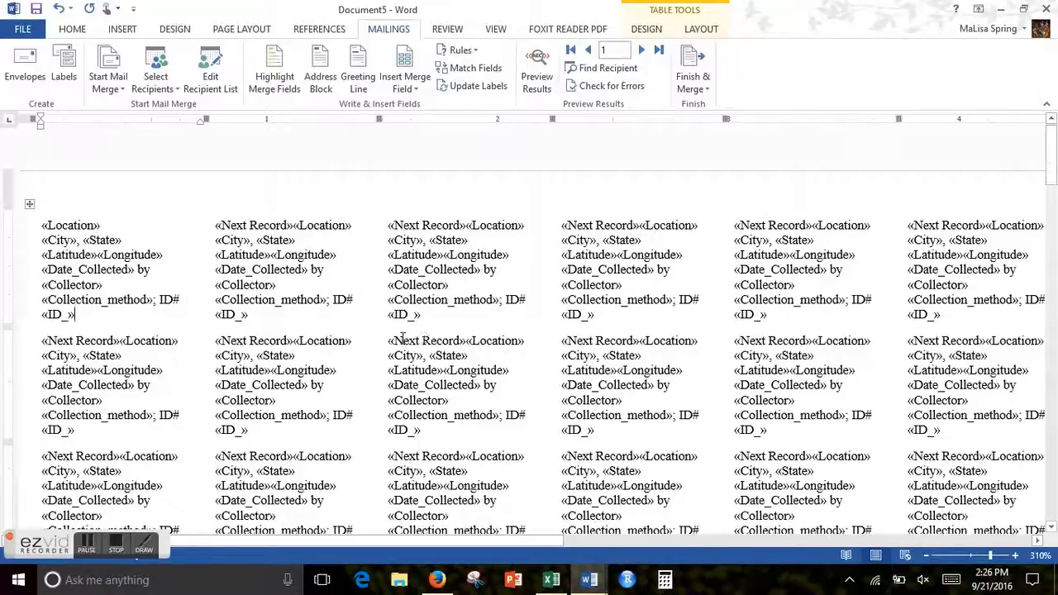
{"action": "left_click", "coordinate": [529, 87]}
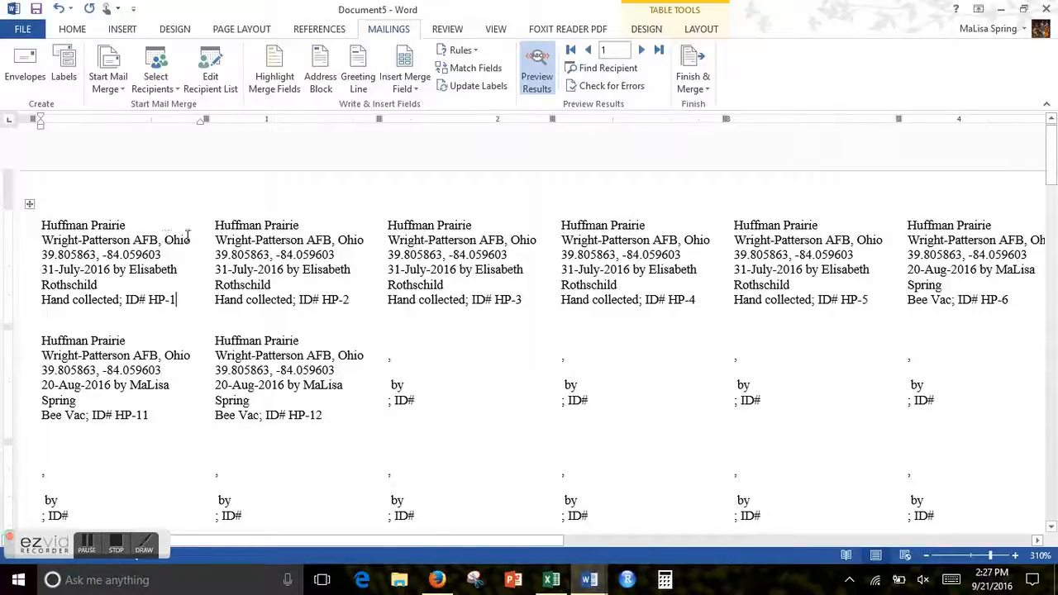
{"action": "left_click_drag", "start_coordinate": [42, 256], "coordinate": [161, 255]}
{"action": "double_click", "coordinate": [52, 270]}
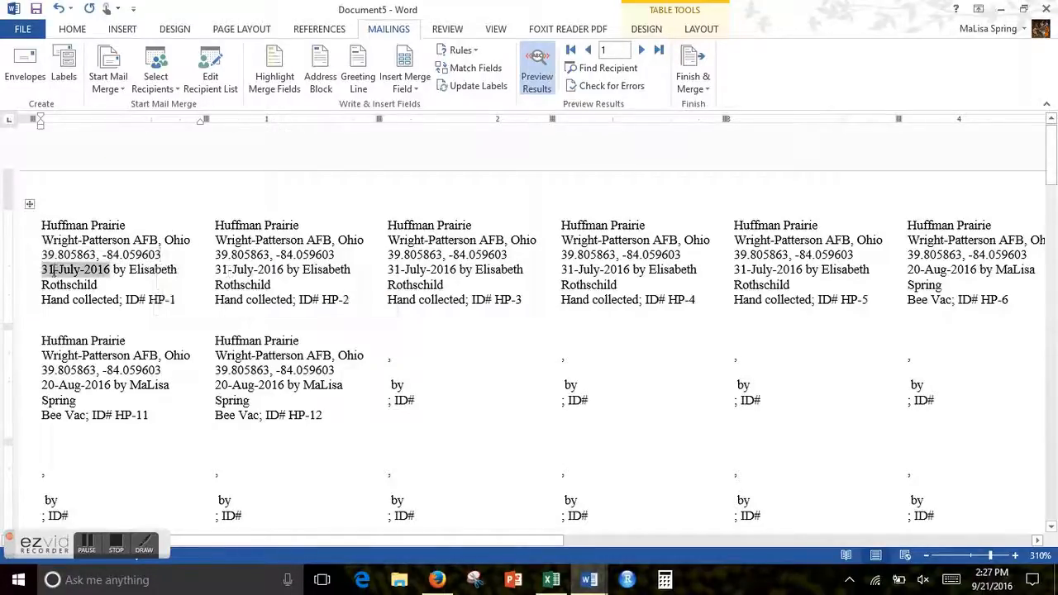